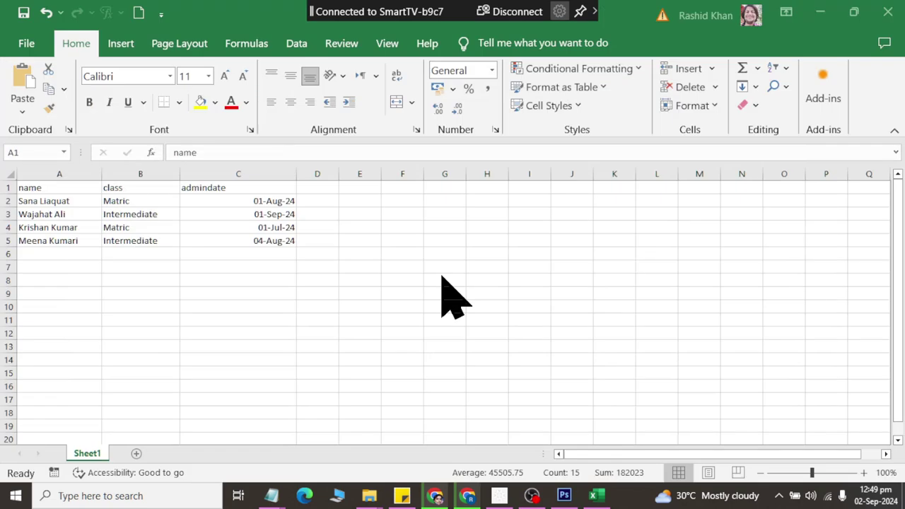
# - Export the whole student sheet as the Text (Tab delimited) file stddata.txt
pyautogui.hotkey('ctrl', 'a')
pyautogui.click(28, 44)
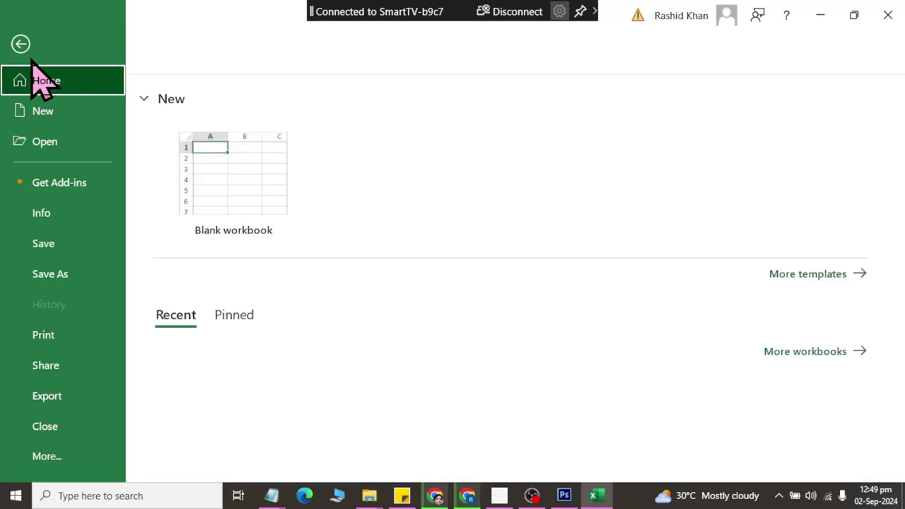
pyautogui.click(73, 398)
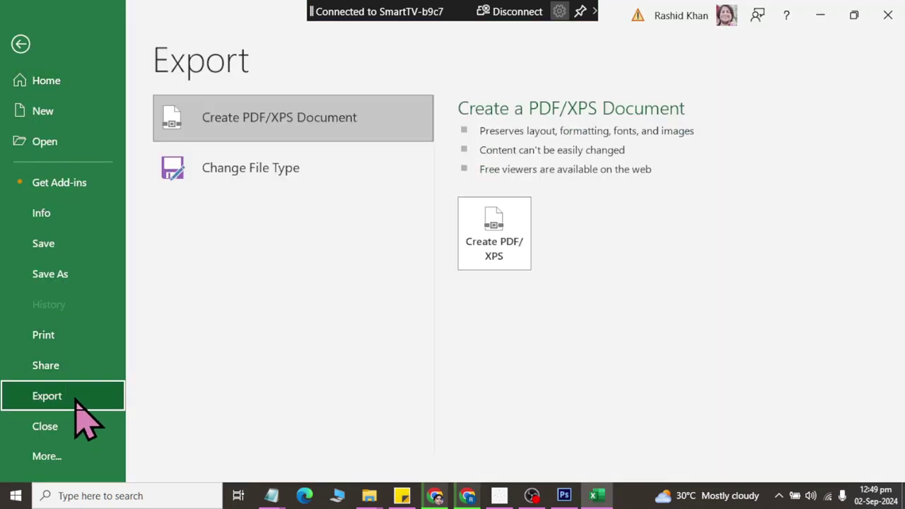
pyautogui.click(333, 183)
pyautogui.scroll(-1, 586, 253)
pyautogui.scroll(-2, 587, 391)
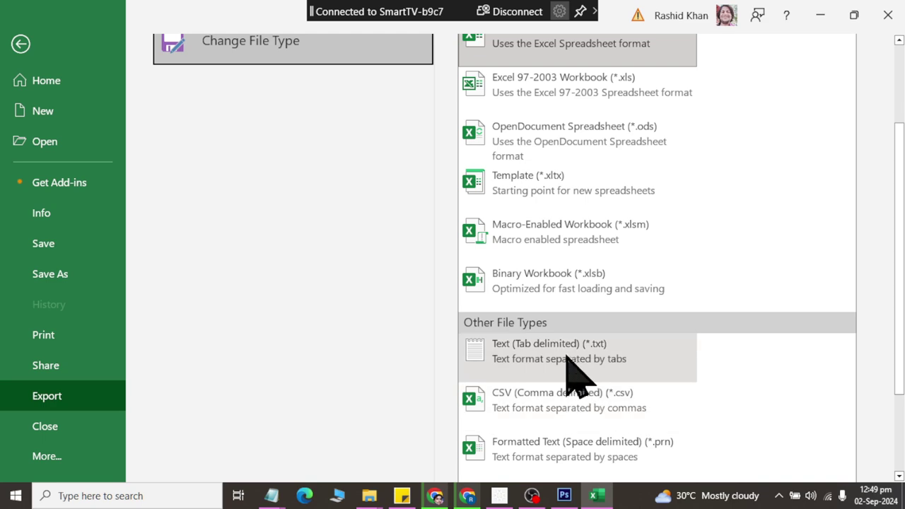
pyautogui.click(565, 359)
pyautogui.scroll(-2, 651, 371)
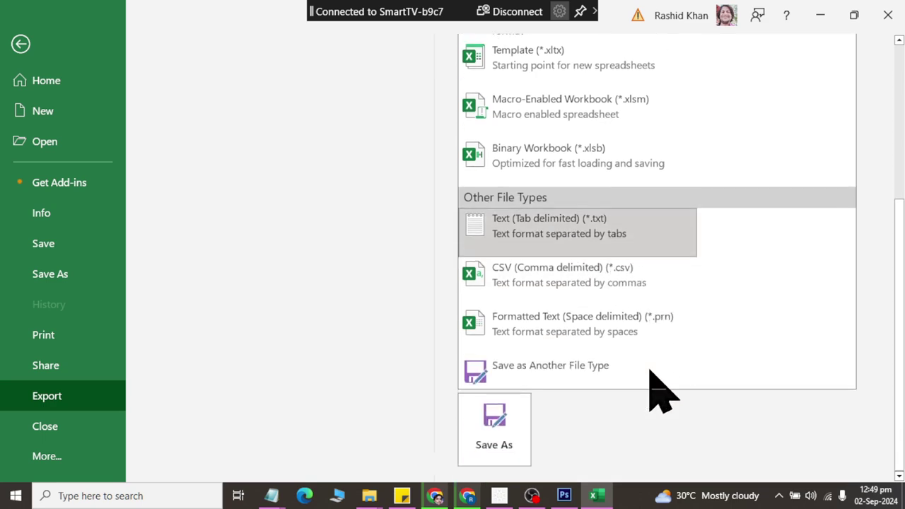
pyautogui.click(495, 453)
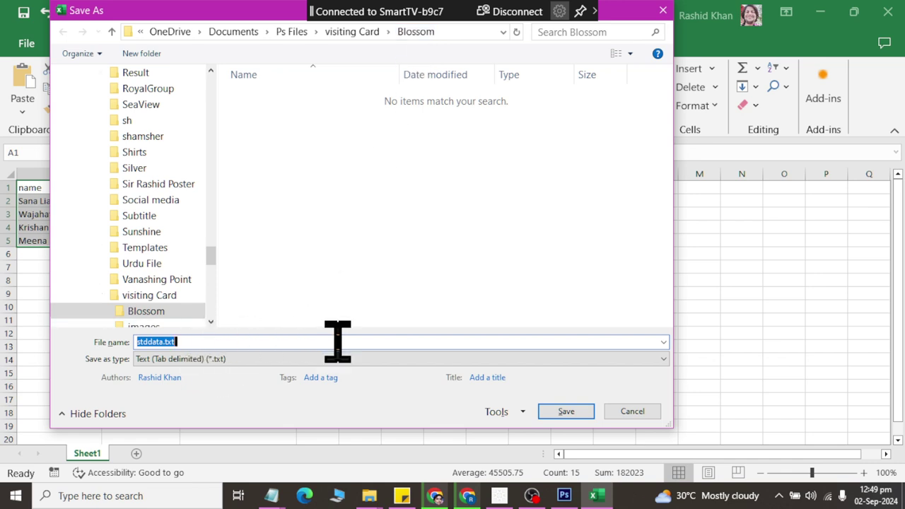
pyautogui.click(555, 412)
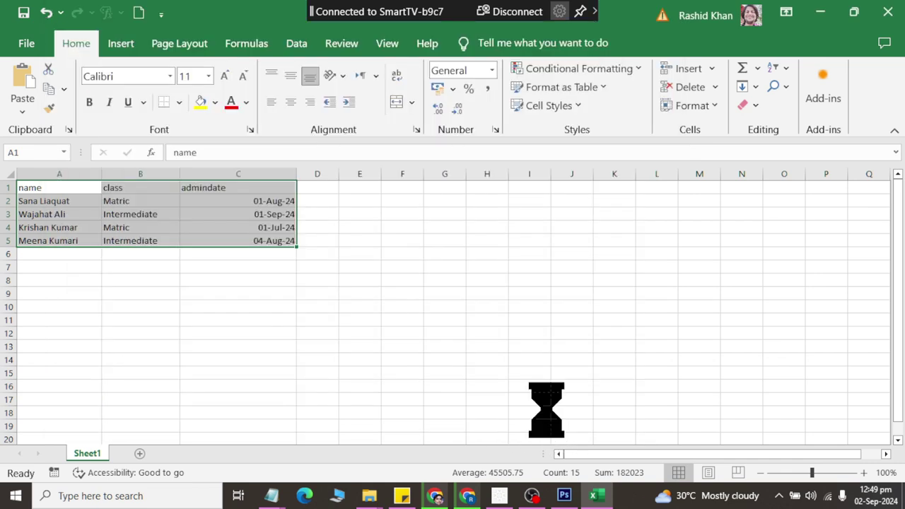
# - Keep the text format, close Excel, and bring up the Photoshop ID card template
pyautogui.click(401, 287)
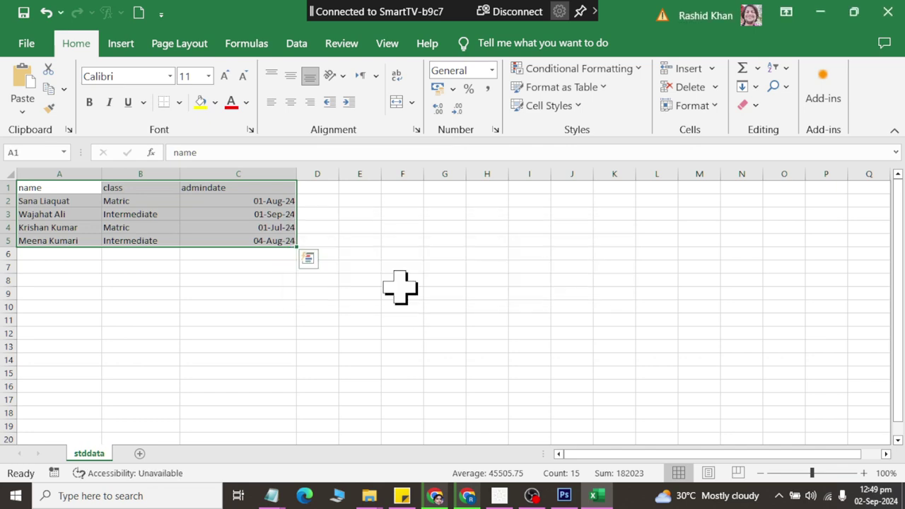
pyautogui.click(888, 11)
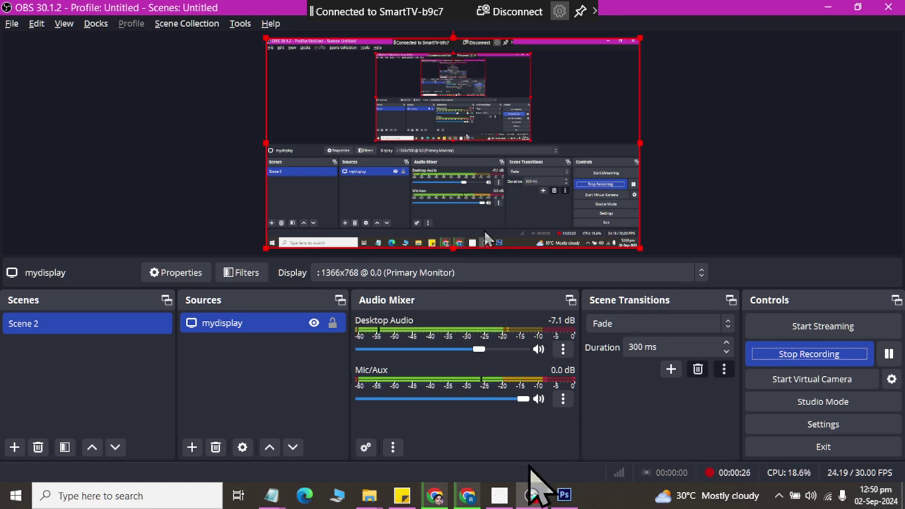
pyautogui.click(558, 500)
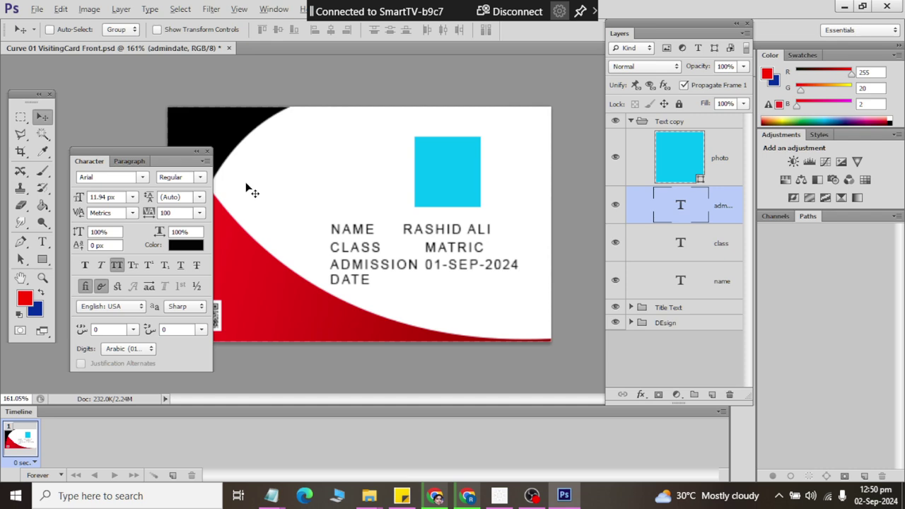
# - Open Photoshop's Image menu to reach the Variables options
pyautogui.click(89, 9)
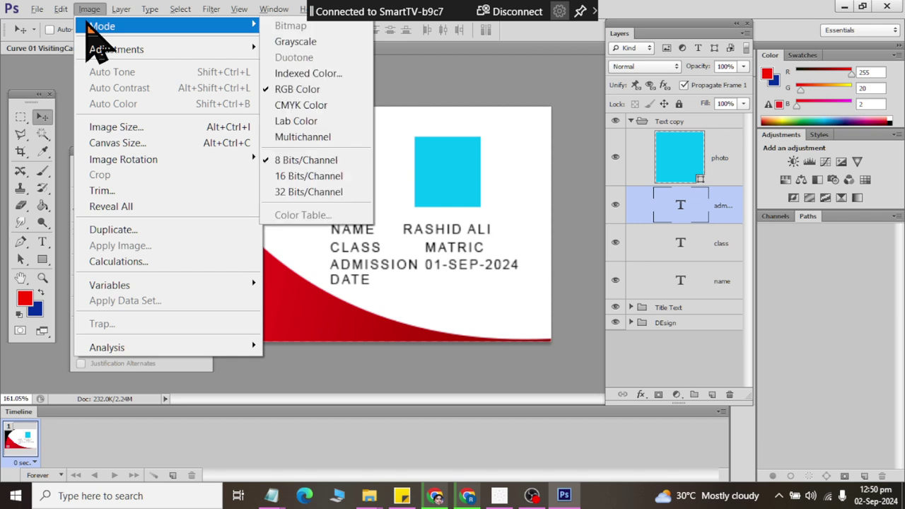
pyautogui.moveTo(110, 284)
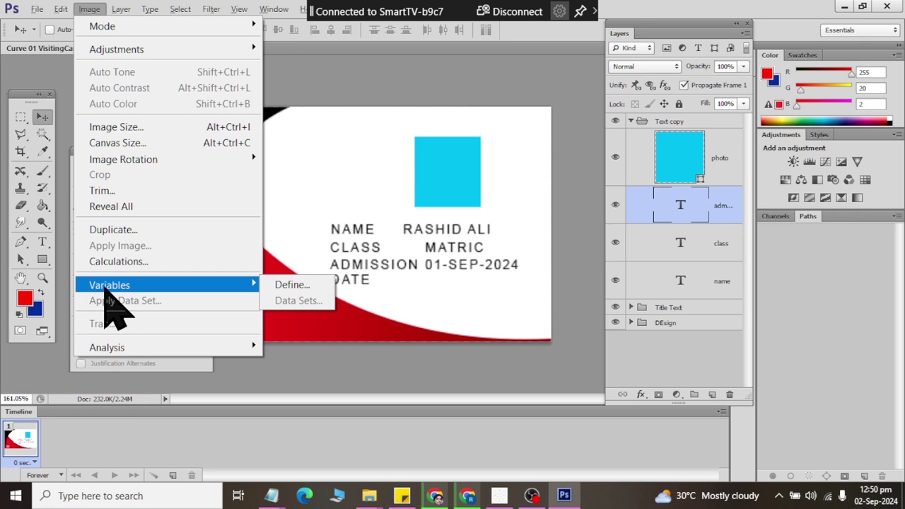
# - Make the name layer a text replacement variable called 'name'
pyautogui.click(292, 284)
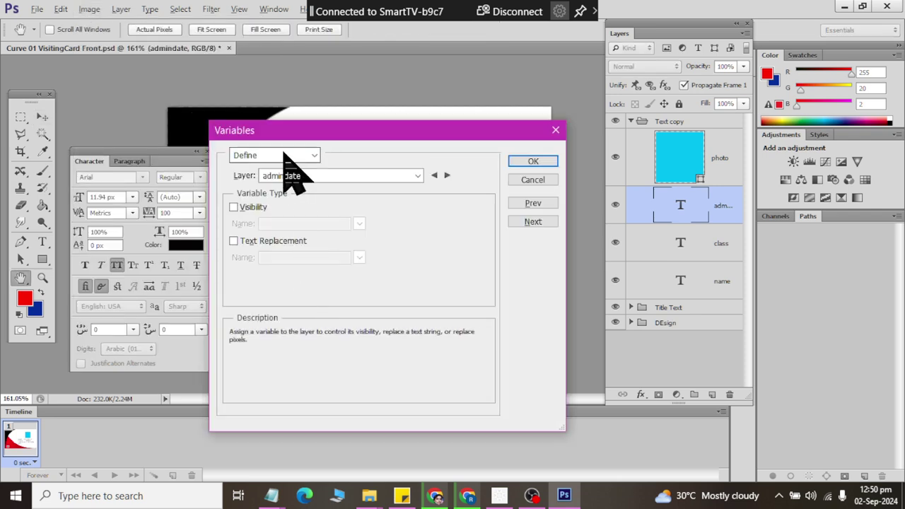
pyautogui.click(297, 177)
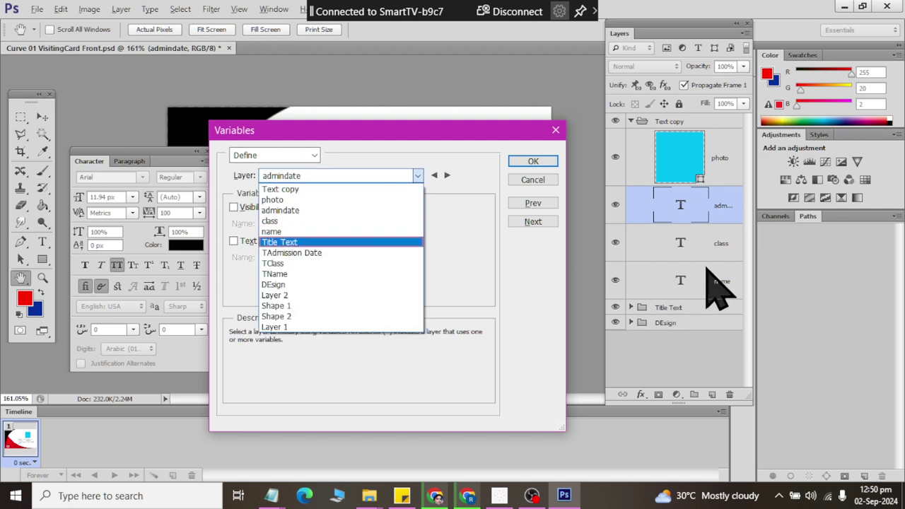
pyautogui.click(298, 233)
pyautogui.click(234, 241)
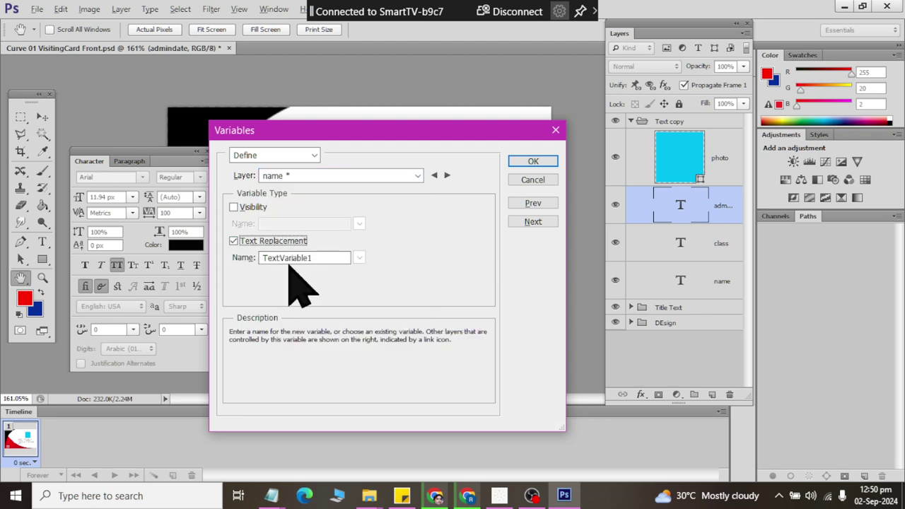
pyautogui.moveTo(357, 257); pyautogui.dragTo(207, 251)
pyautogui.write('na')
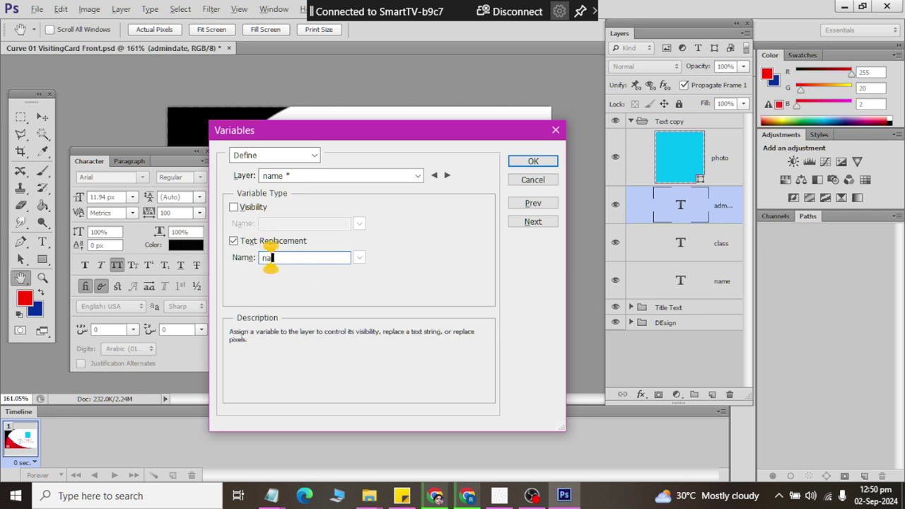
pyautogui.write('me')
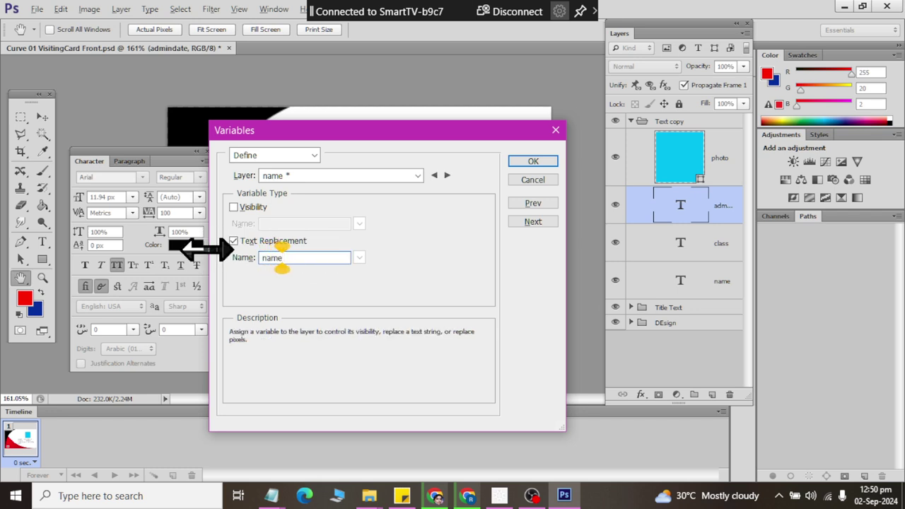
# - Make the class layer a text replacement variable called 'class'
pyautogui.click(324, 176)
pyautogui.click(311, 218)
pyautogui.click(262, 242)
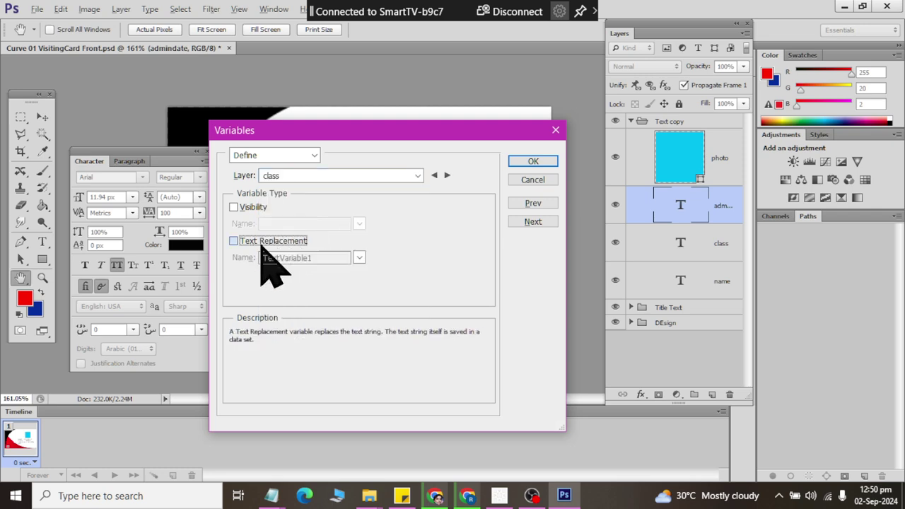
pyautogui.click(262, 242)
pyautogui.doubleClick(333, 255)
pyautogui.press('BackSpace')
pyautogui.write('class')
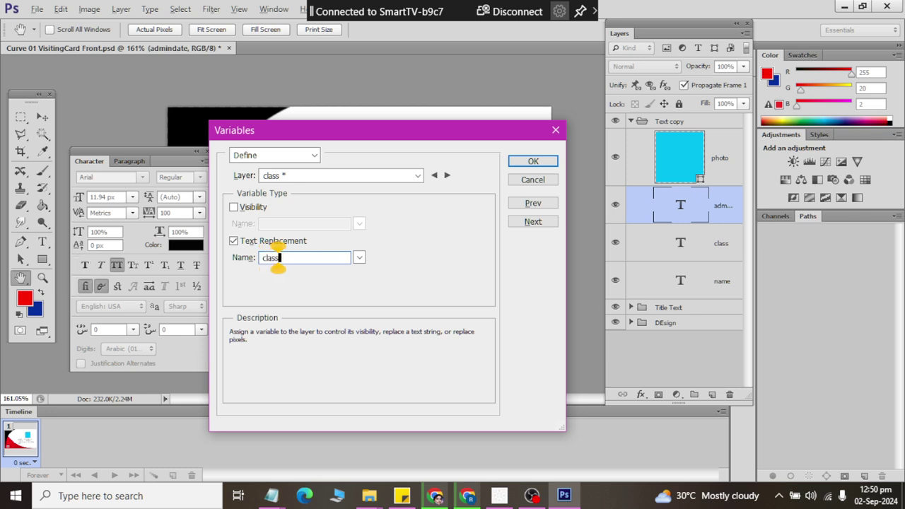
# - Name the admindate layer's variable 'admindate' and apply all three variables
pyautogui.click(286, 177)
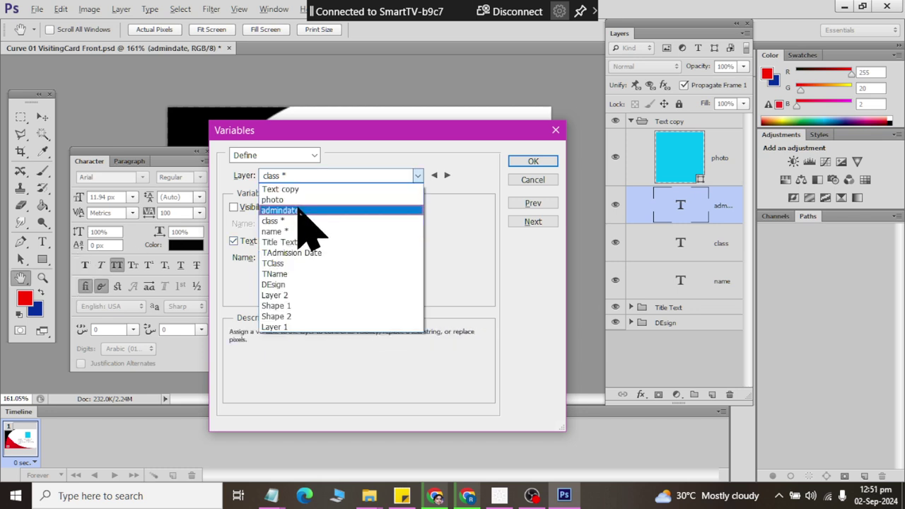
pyautogui.click(304, 210)
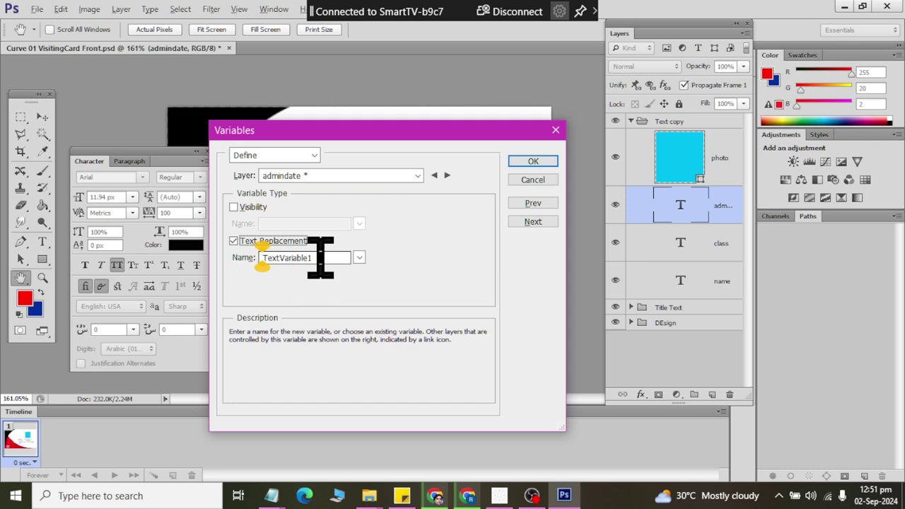
pyautogui.doubleClick(319, 258)
pyautogui.write('adminda')
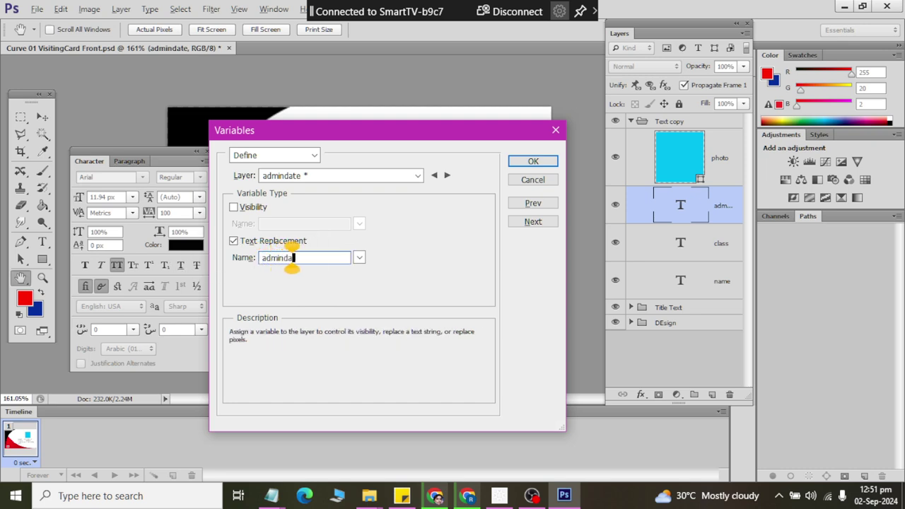
pyautogui.write('te')
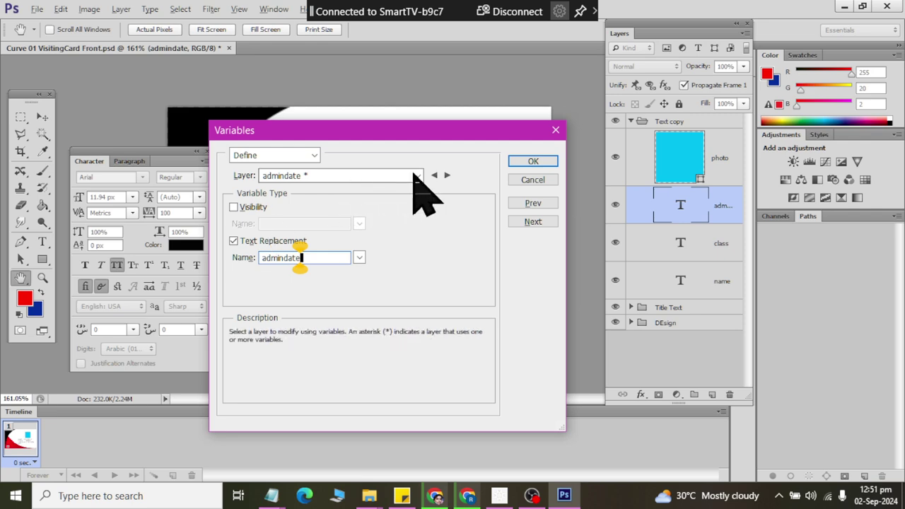
pyautogui.click(532, 162)
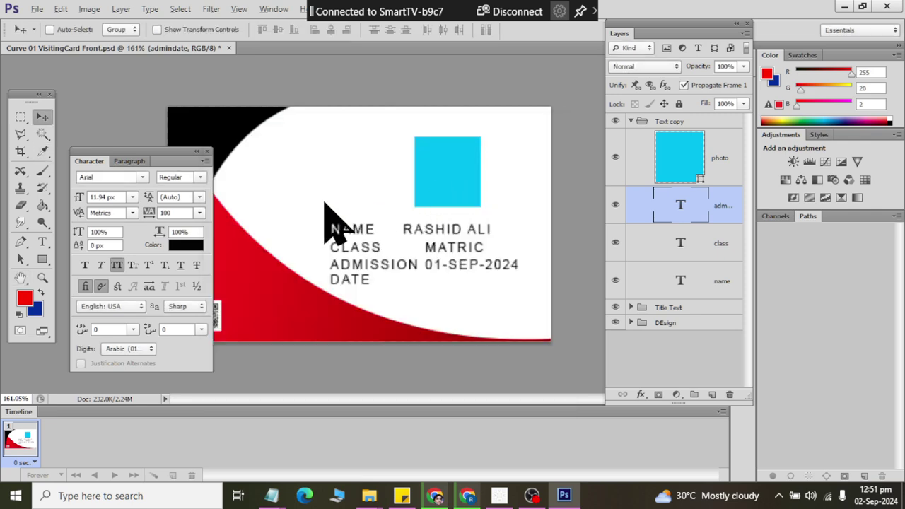
# - Import stddata.txt as data sets through Image > Variables > Data Sets and confirm
pyautogui.click(90, 10)
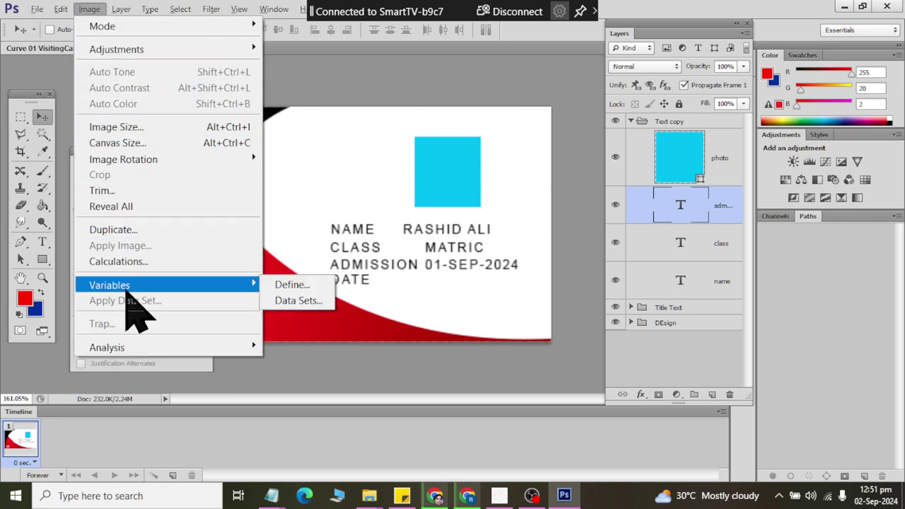
pyautogui.click(321, 302)
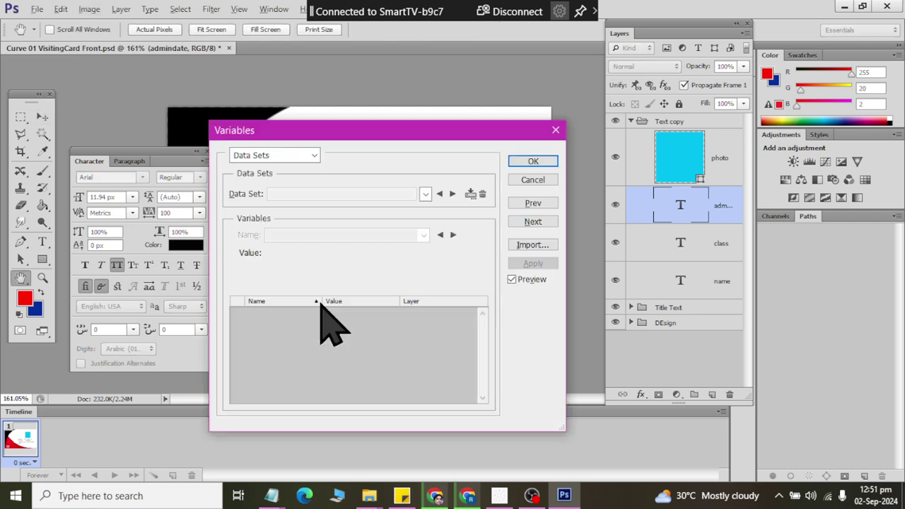
pyautogui.click(531, 244)
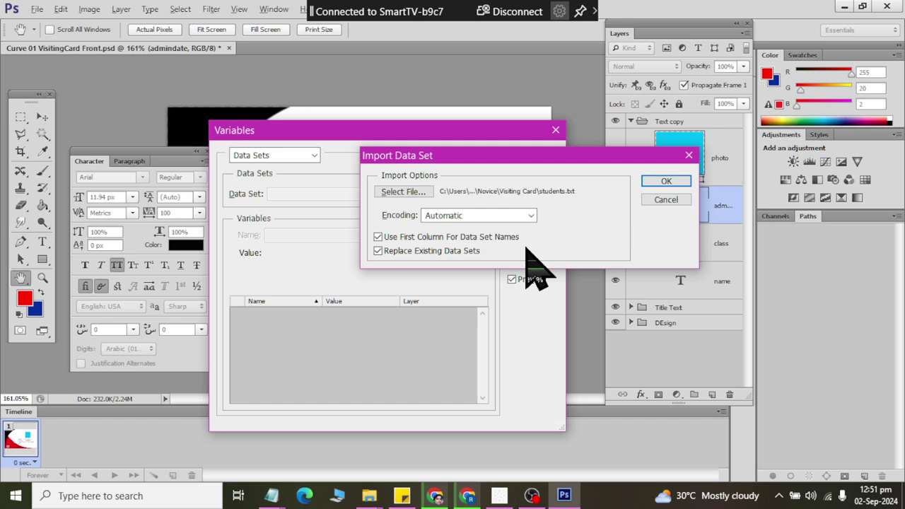
pyautogui.click(409, 192)
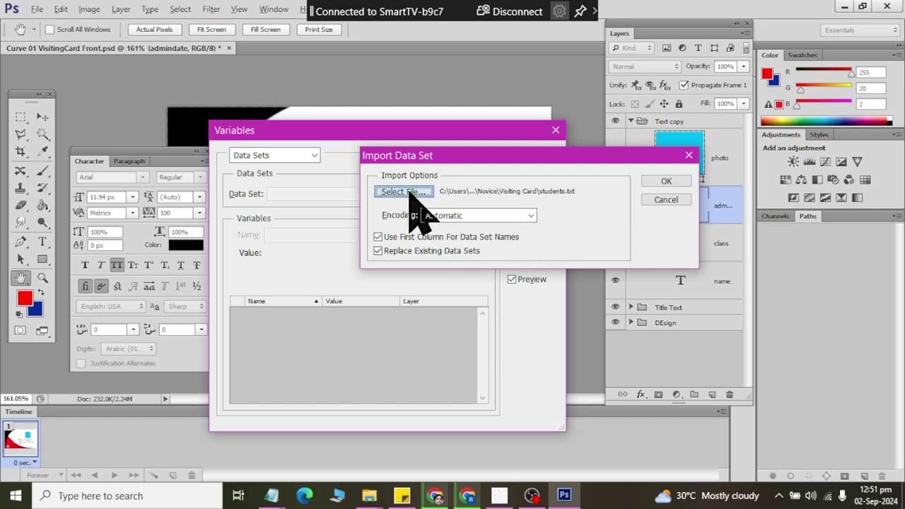
pyautogui.click(410, 193)
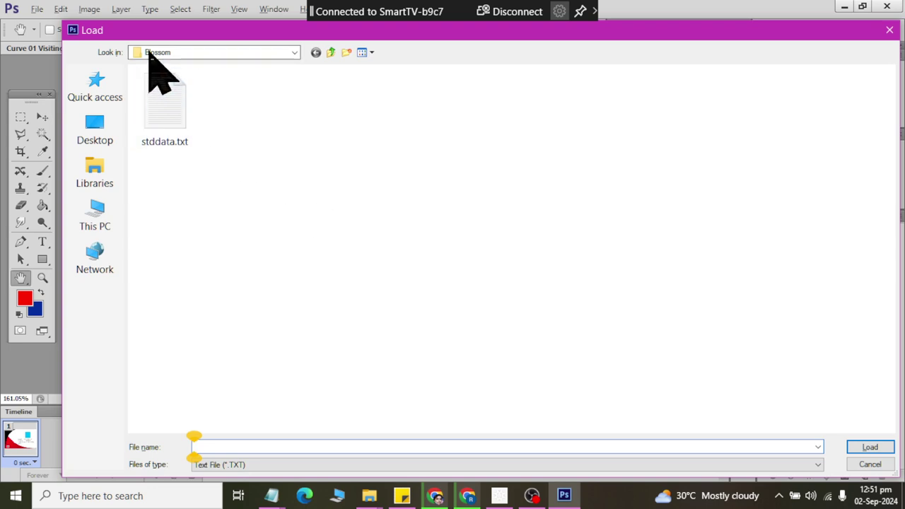
pyautogui.click(167, 136)
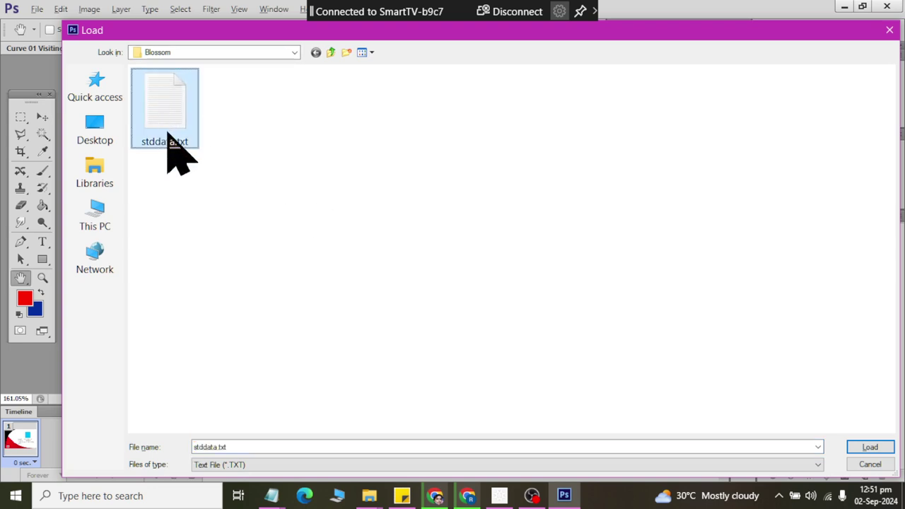
pyautogui.click(870, 447)
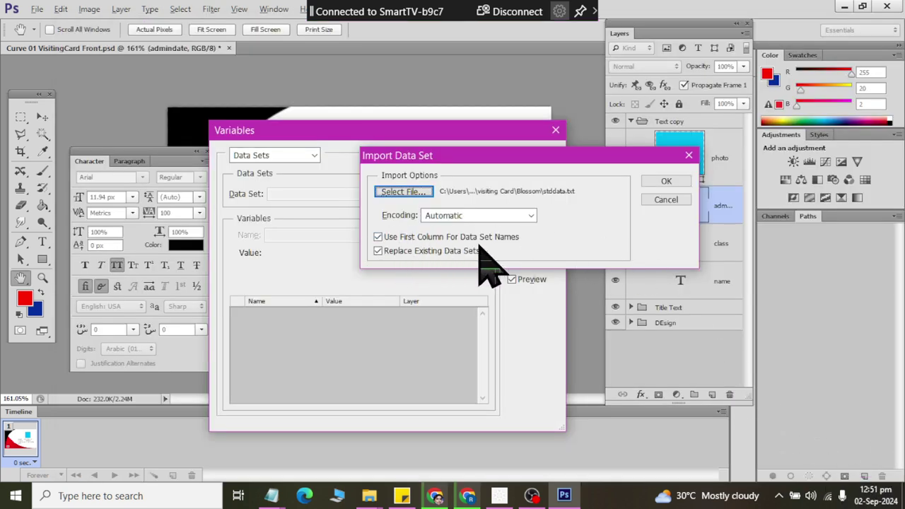
pyautogui.click(661, 182)
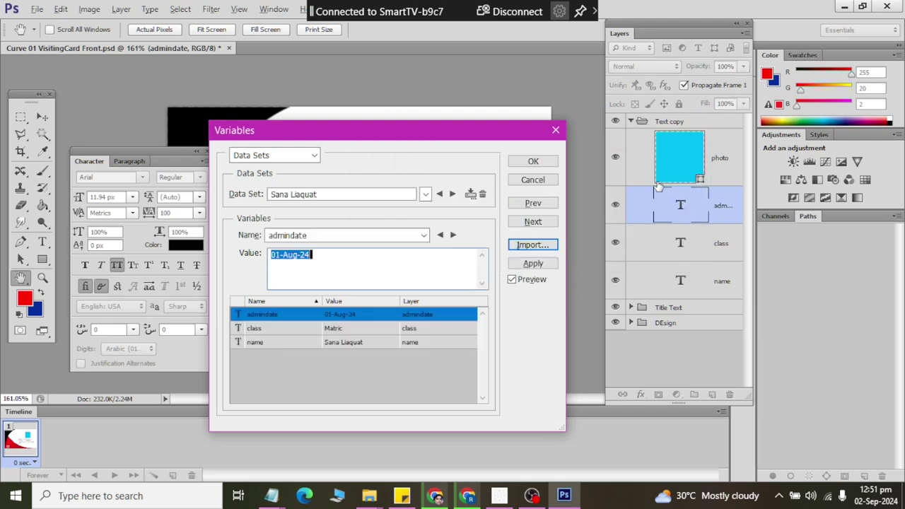
pyautogui.click(533, 163)
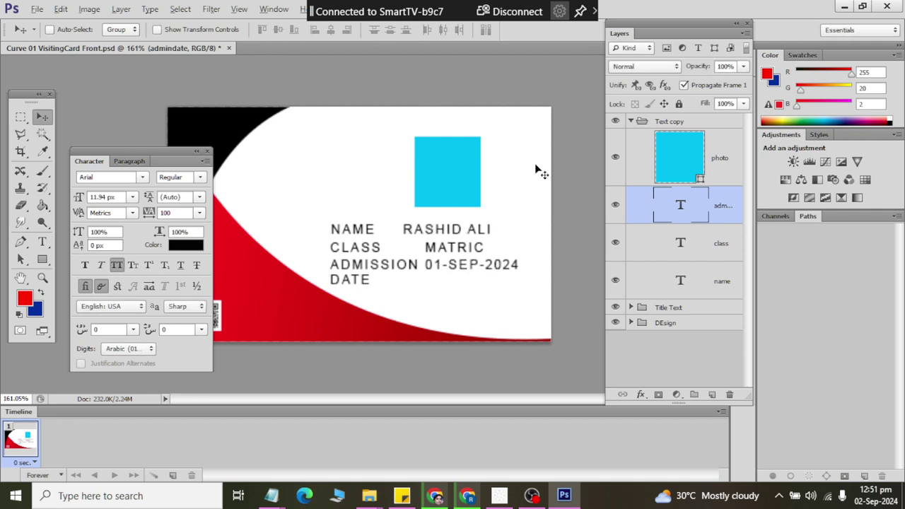
pyautogui.click(89, 9)
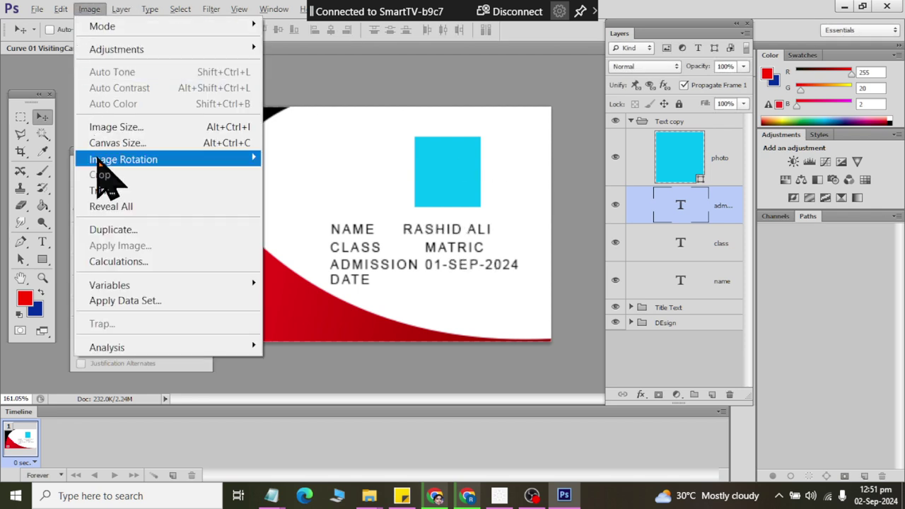
# - Preview the second to fourth students' records, then apply the first student's record
pyautogui.click(120, 301)
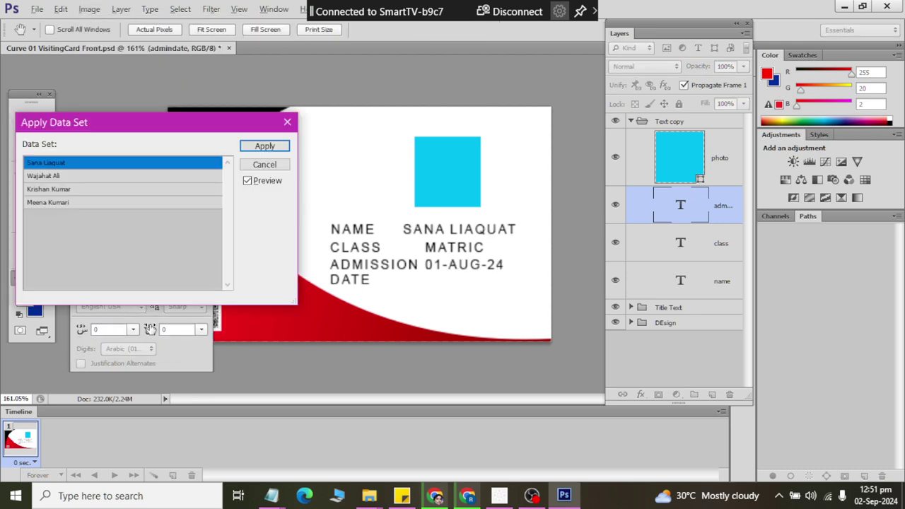
pyautogui.click(60, 176)
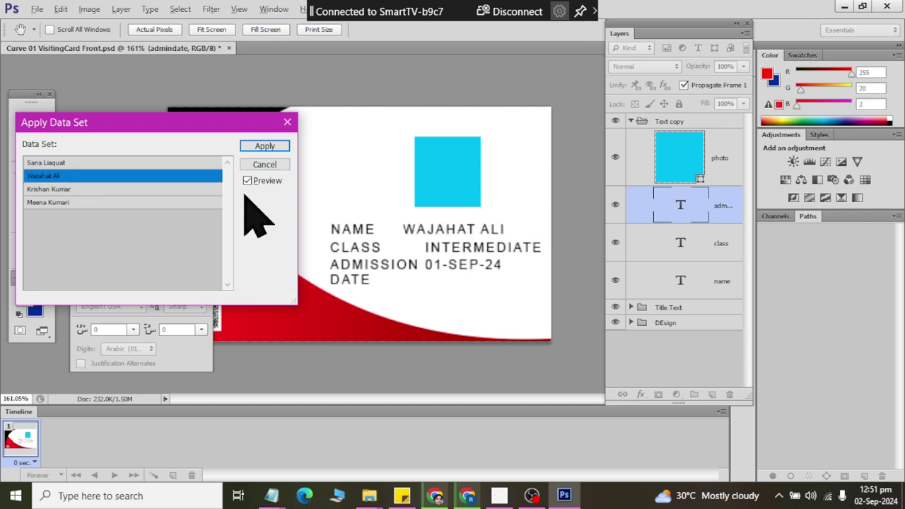
pyautogui.click(113, 190)
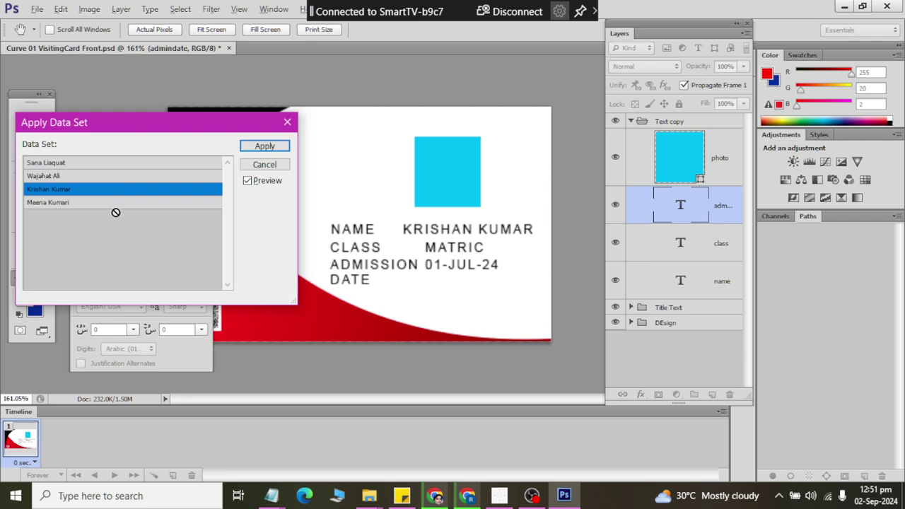
pyautogui.click(87, 204)
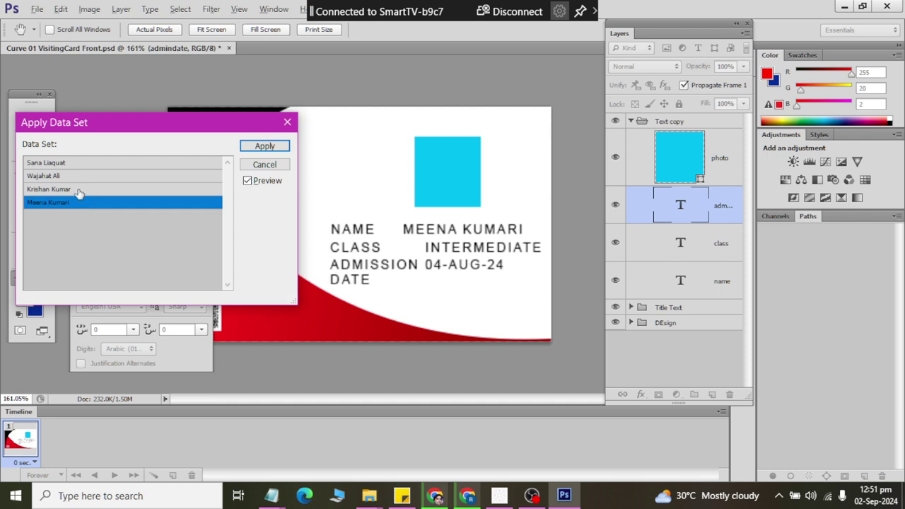
pyautogui.click(79, 190)
pyautogui.click(79, 176)
pyautogui.click(80, 163)
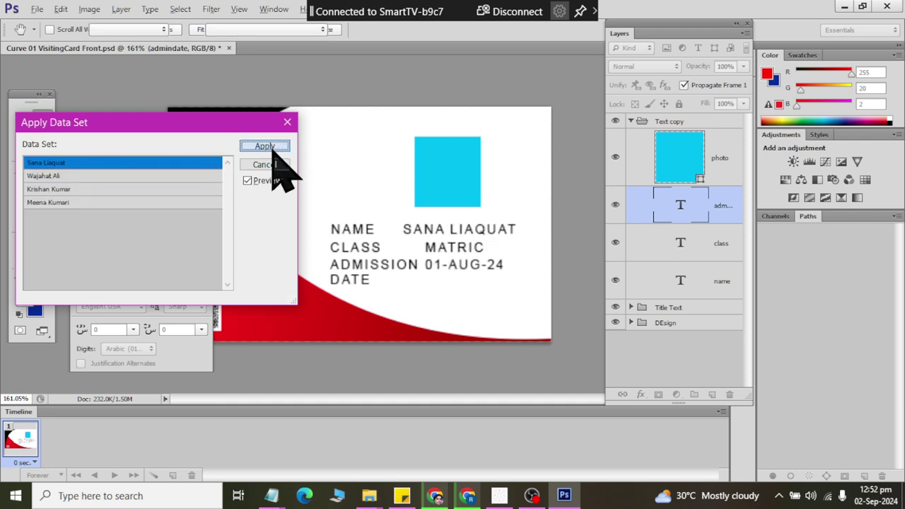
pyautogui.click(272, 146)
# - Save the card and open stddata.xlsx from the Blossom folder in Excel
pyautogui.click(37, 9)
pyautogui.click(71, 188)
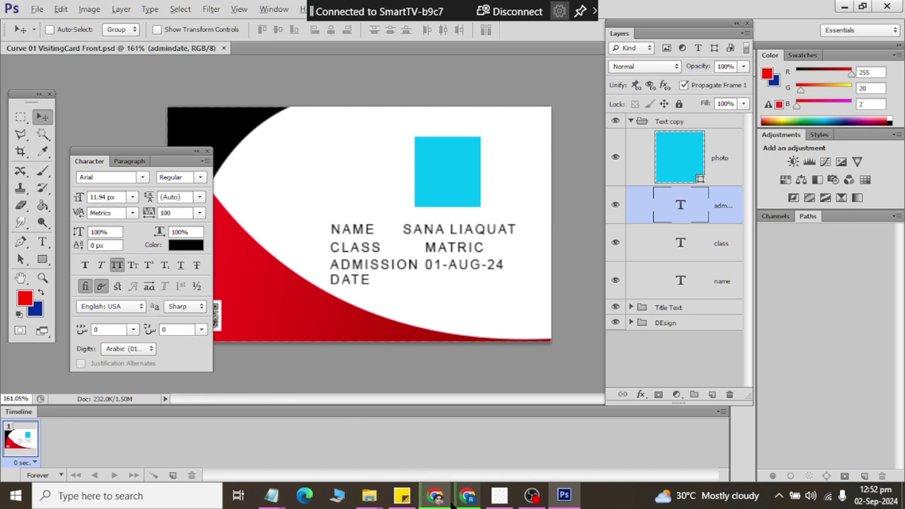
pyautogui.moveTo(369, 495)
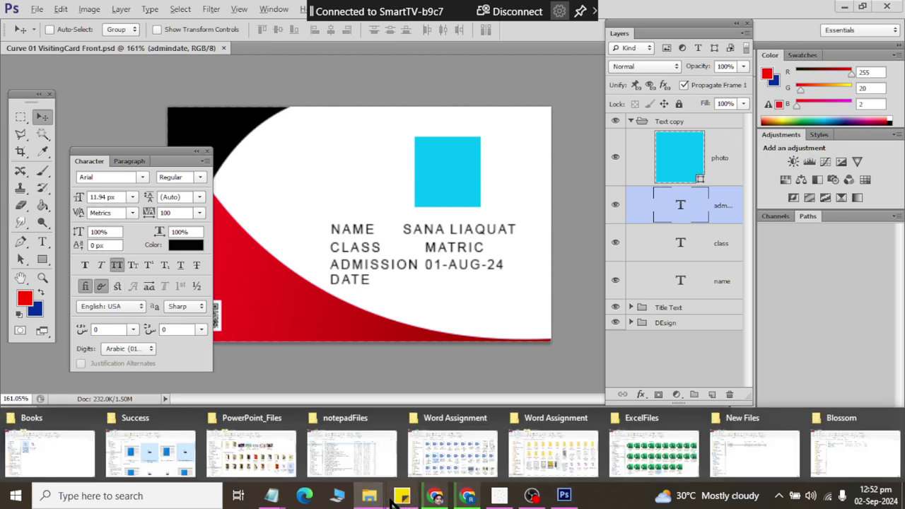
pyautogui.click(849, 452)
pyautogui.doubleClick(205, 176)
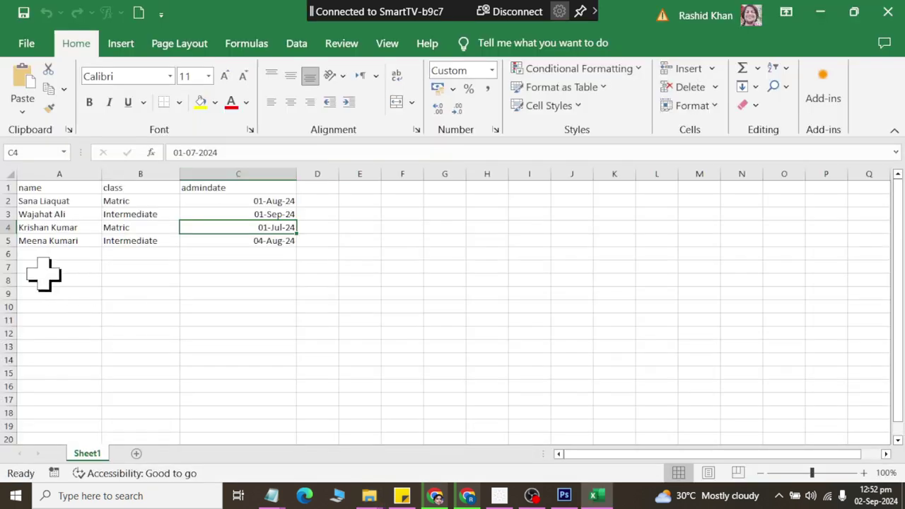
# - Enter a student row with name, class Intermediate and admission date typed as 01-024
pyautogui.click(43, 256)
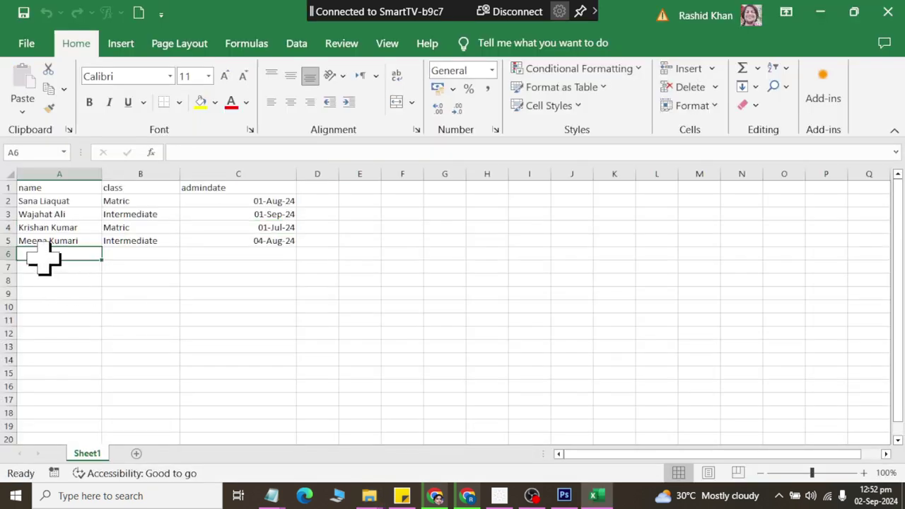
pyautogui.write('Syed')
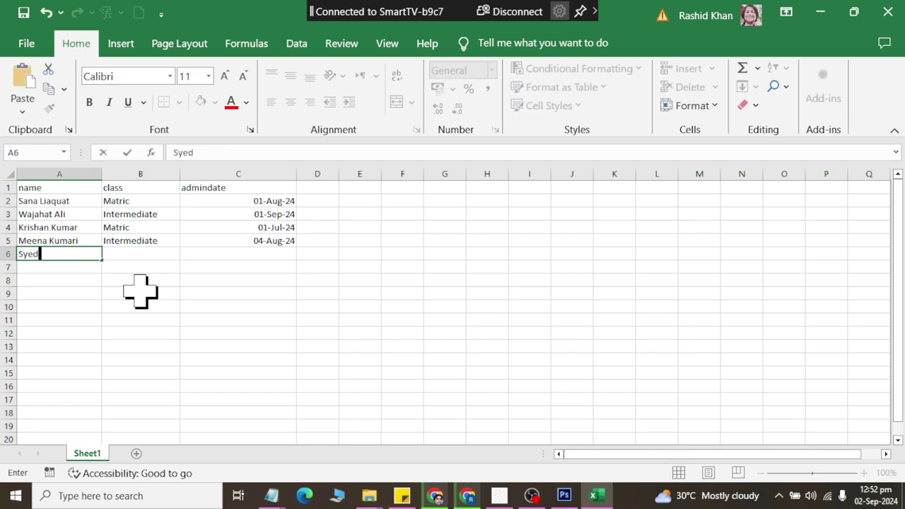
pyautogui.write('ammad Ali')
pyautogui.press('Tab')
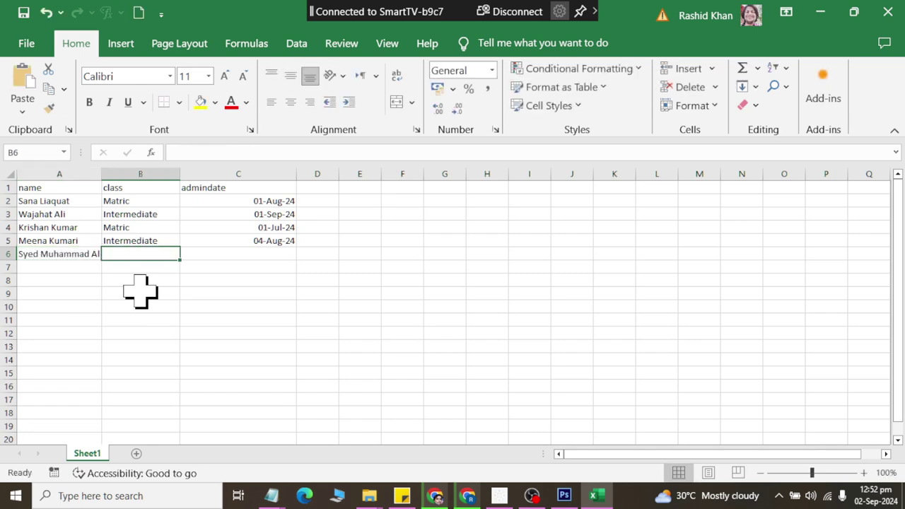
pyautogui.write('Interme')
pyautogui.press('Tab')
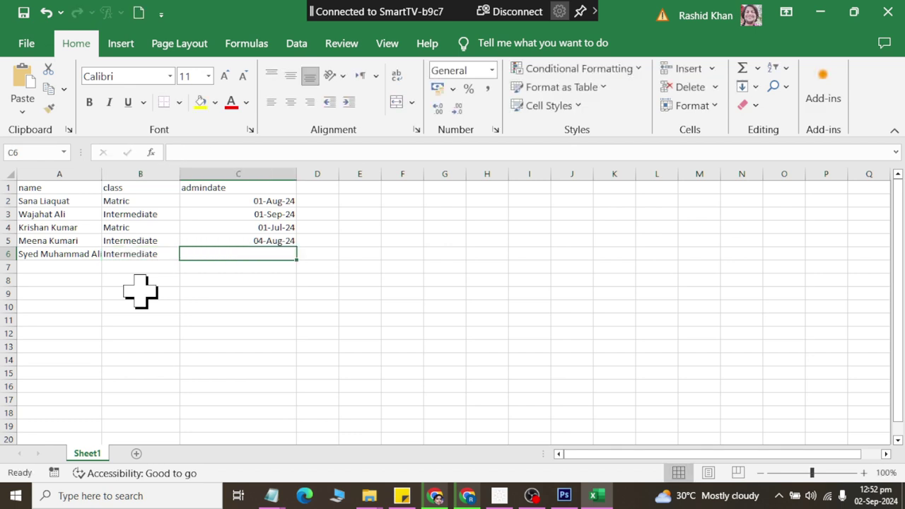
pyautogui.write('01-Sep')
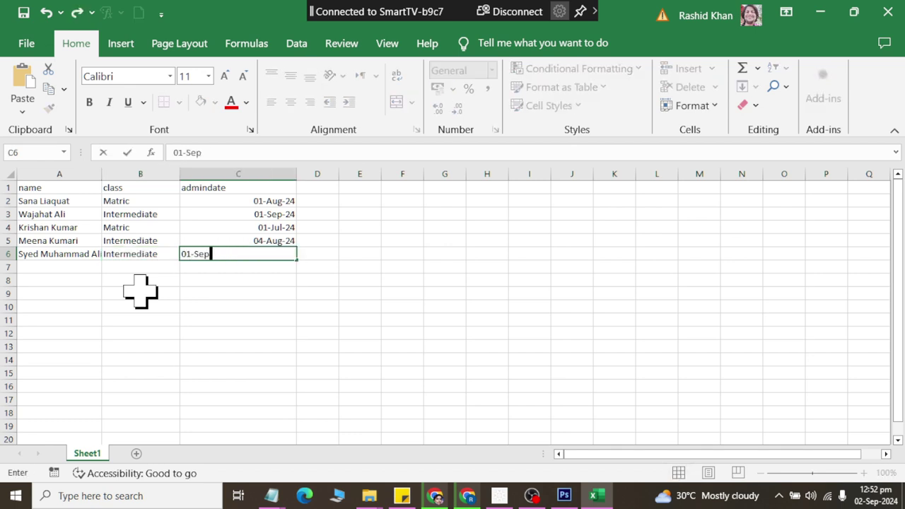
pyautogui.write('024')
pyautogui.press('Return')
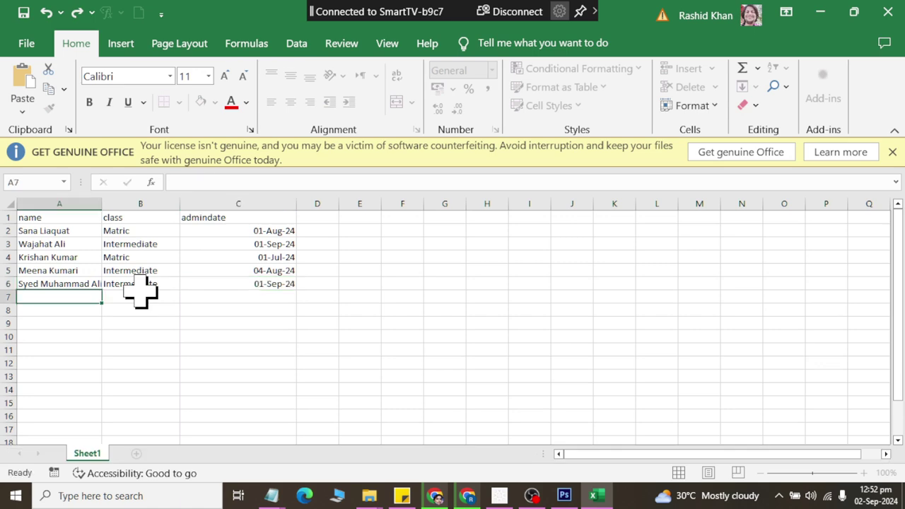
# - Add the next student's name with class Matric and admission date 01-Sep-24
pyautogui.write('Rashid Ali')
pyautogui.press('Tab')
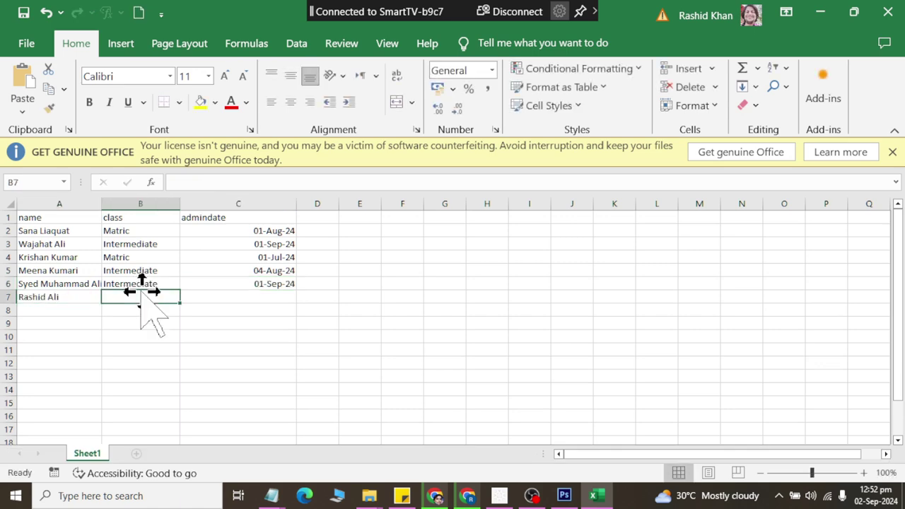
pyautogui.write('Matric')
pyautogui.press('Tab')
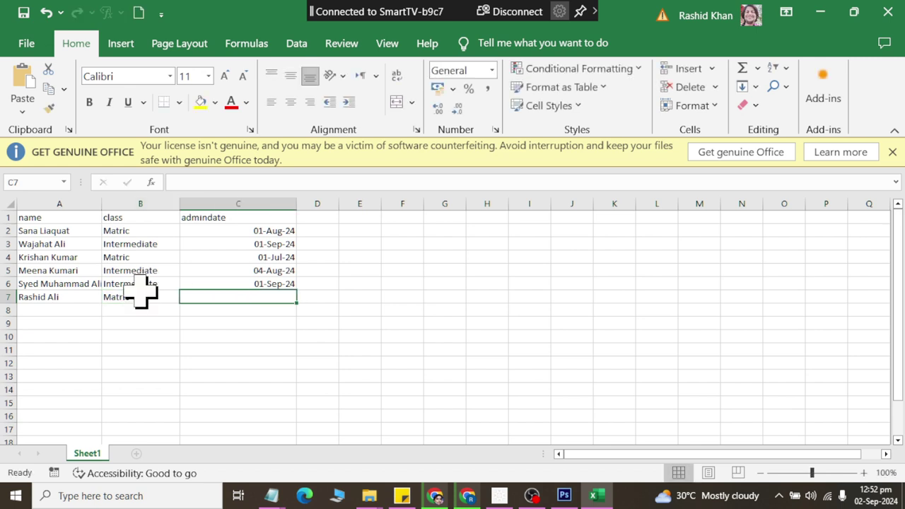
pyautogui.write('01-Au')
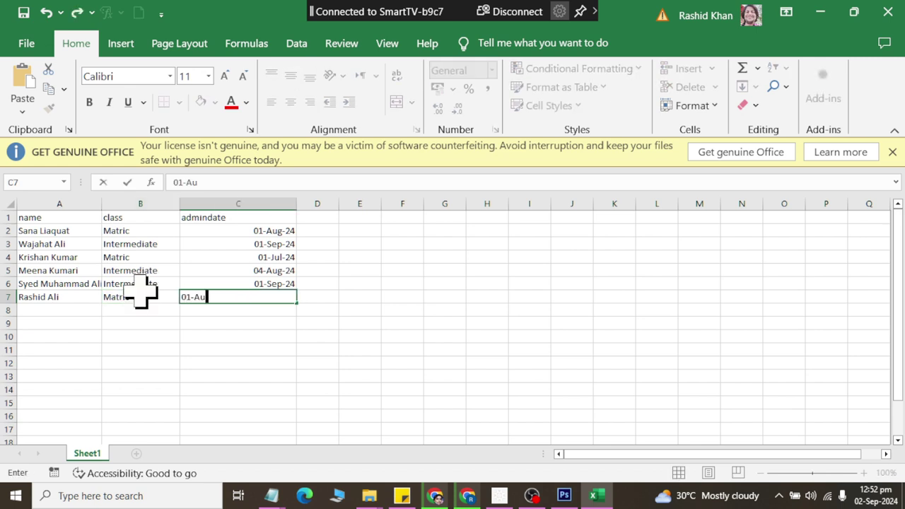
pyautogui.write('24')
pyautogui.press('Return')
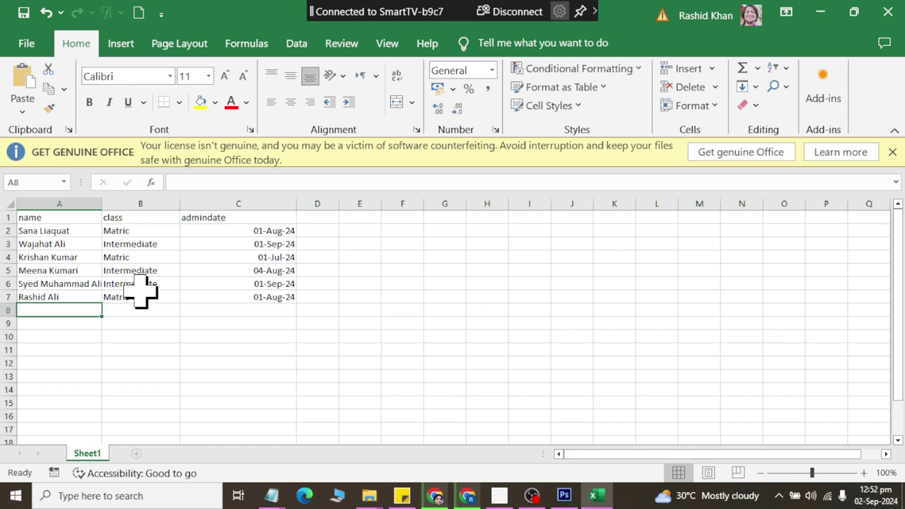
# - Add row 8's student with class Intermediate and date 03-Aug-24, then select the table
pyautogui.write('Kashif Ahmed')
pyautogui.press('Tab')
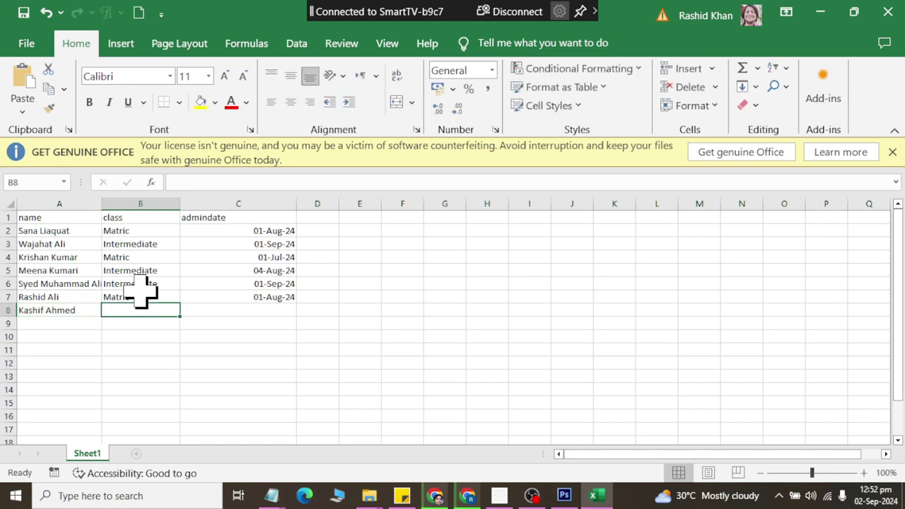
pyautogui.write('Intermediate')
pyautogui.press('Tab')
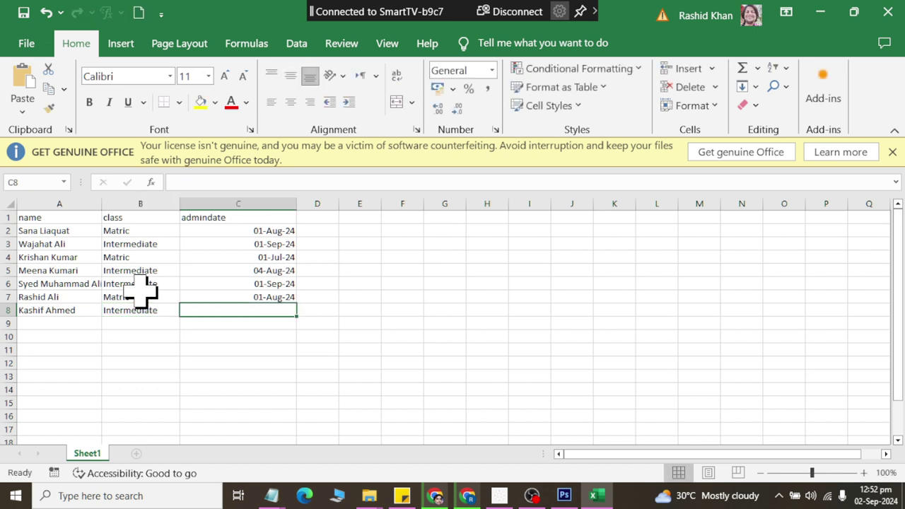
pyautogui.write('03-Aug')
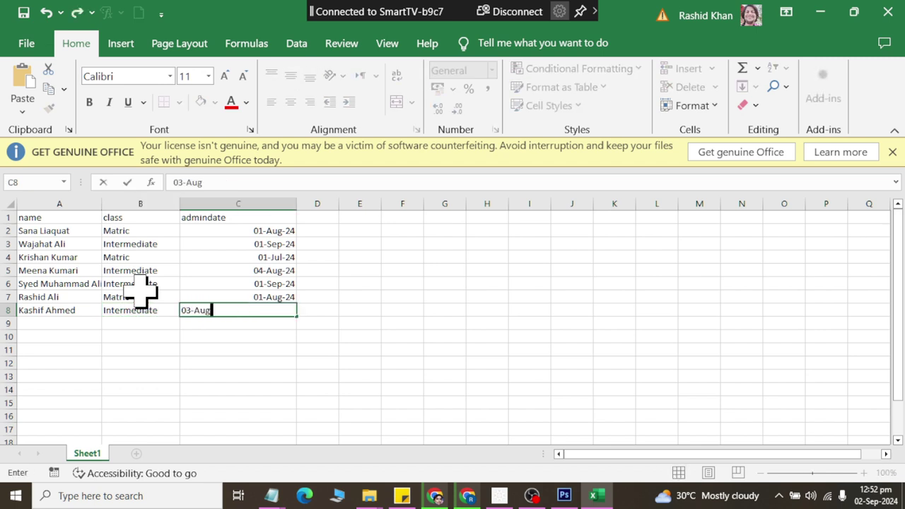
pyautogui.write('4')
pyautogui.press('Return')
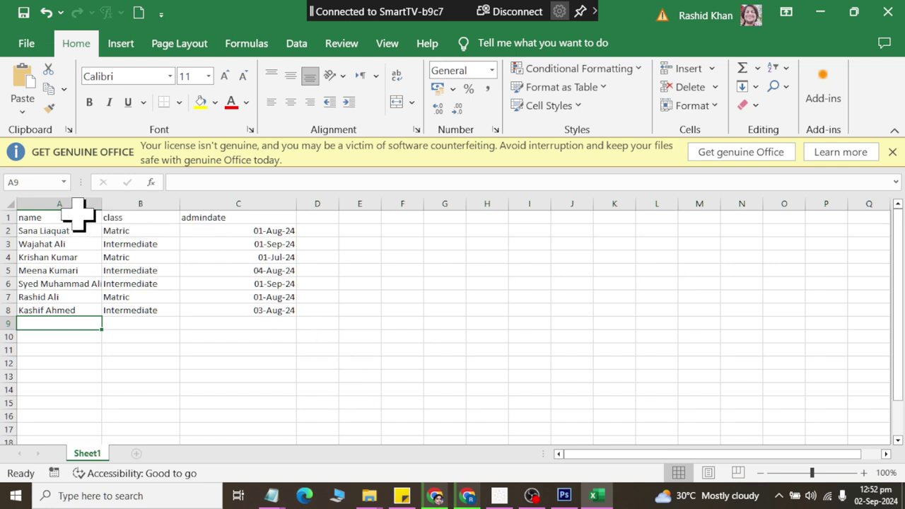
pyautogui.moveTo(34, 216); pyautogui.dragTo(290, 311)
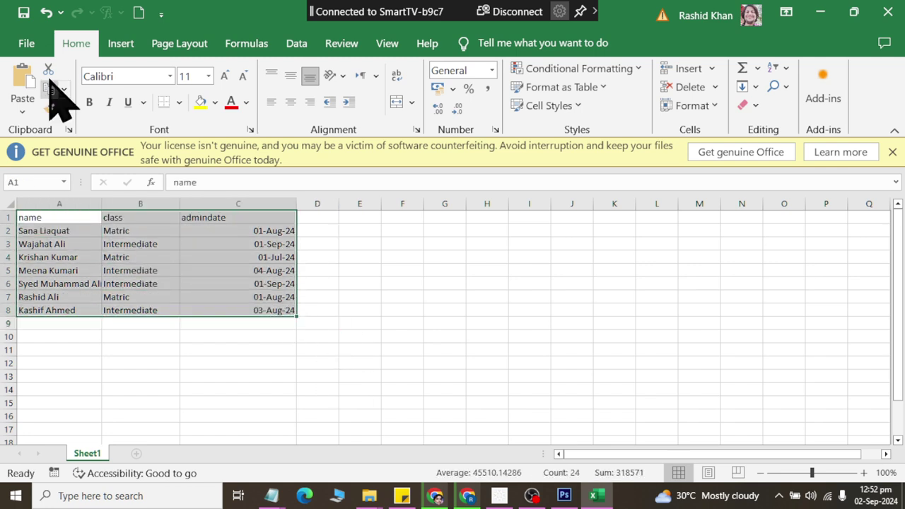
# - Choose Text (Tab delimited) as the export file type for the student table
pyautogui.click(26, 43)
pyautogui.click(46, 398)
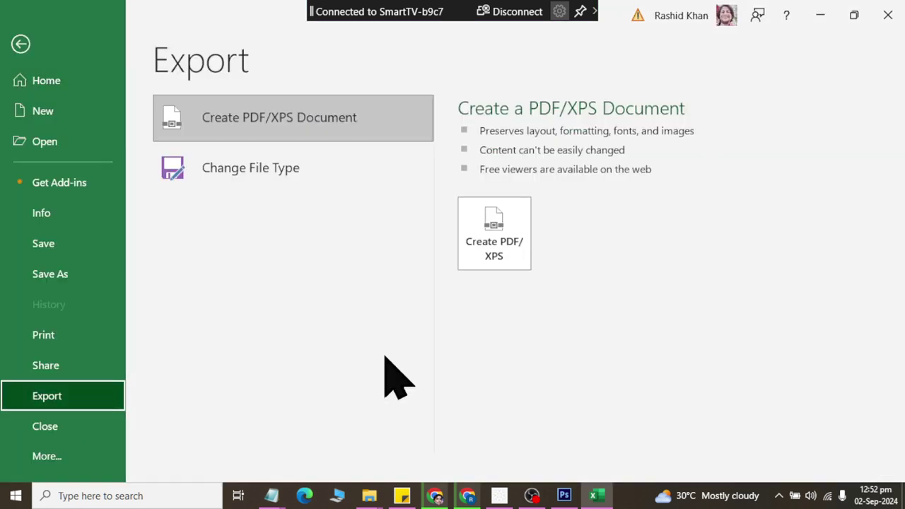
pyautogui.click(305, 182)
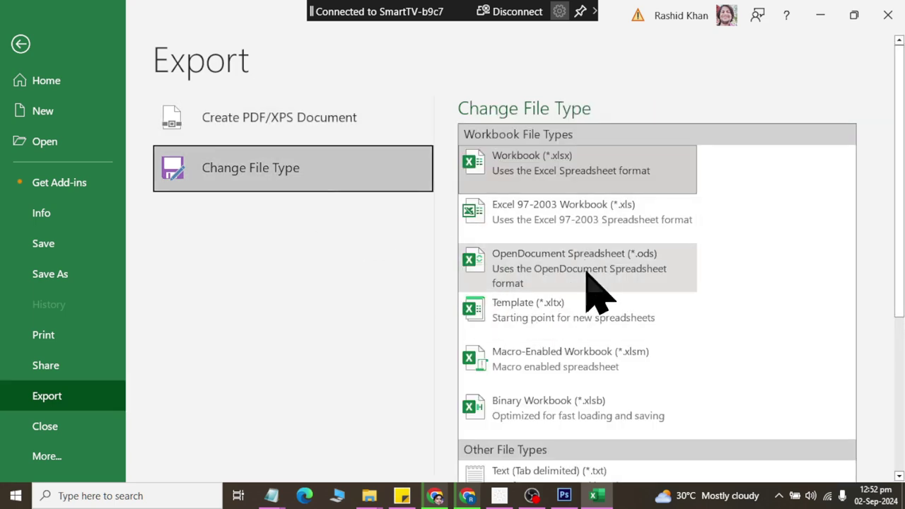
pyautogui.scroll(-3, 600, 417)
pyautogui.click(560, 382)
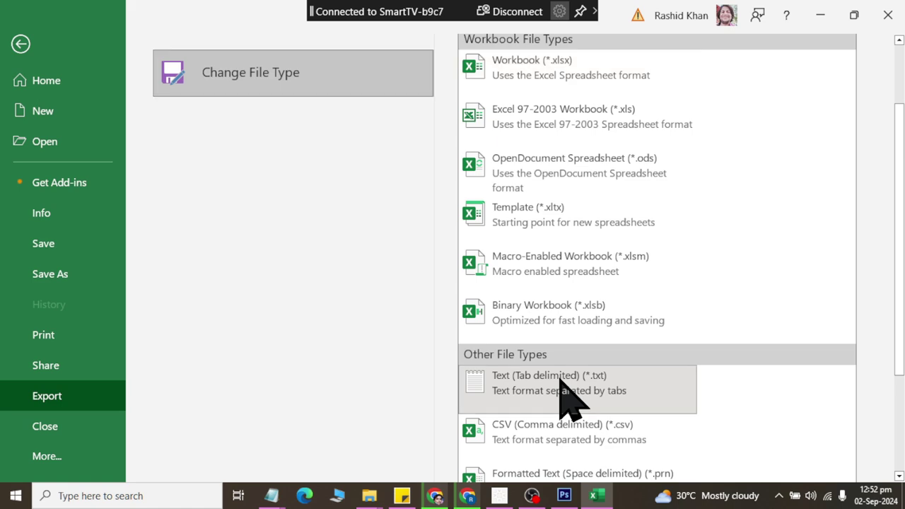
pyautogui.scroll(-3, 586, 374)
pyautogui.click(521, 442)
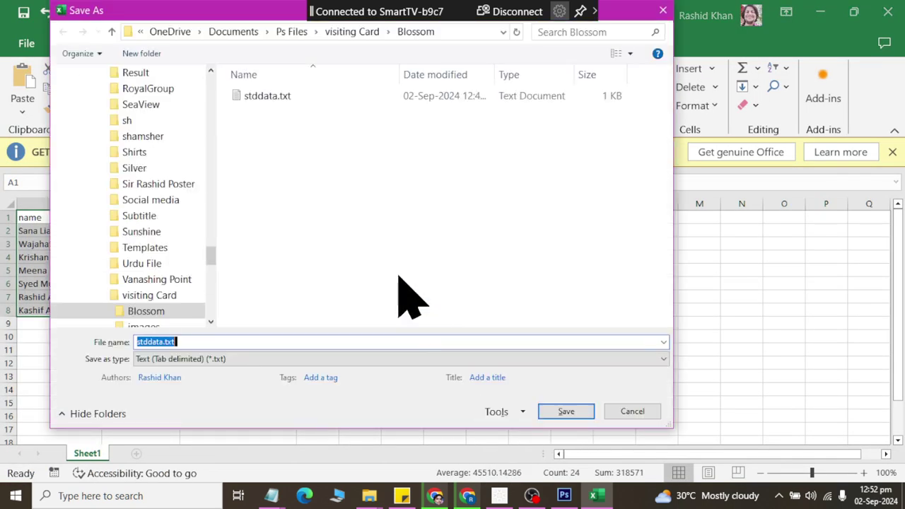
# - Overwrite stddata.txt in tab-delimited format and close Excel
pyautogui.click(273, 99)
pyautogui.click(565, 411)
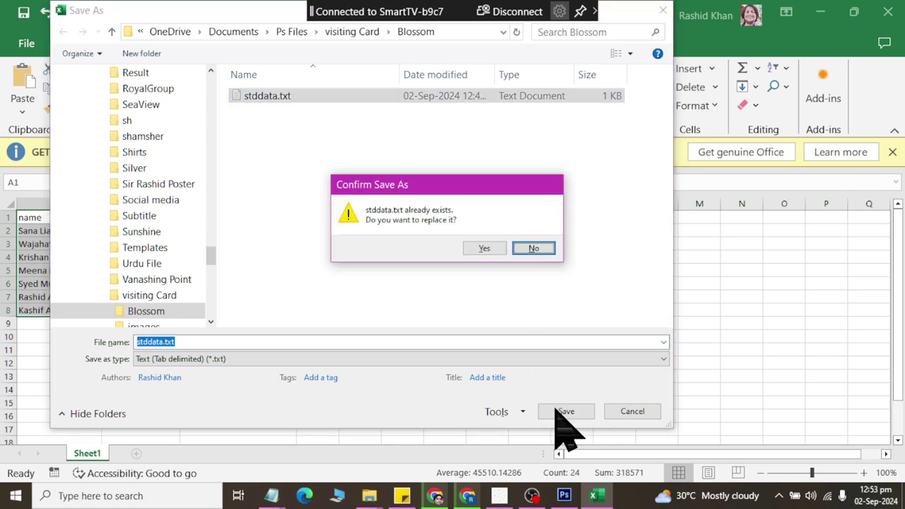
pyautogui.click(473, 251)
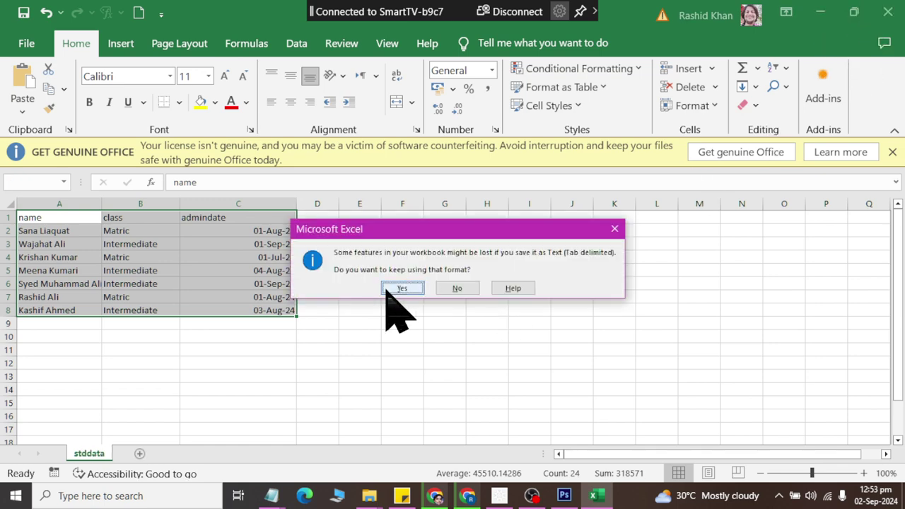
pyautogui.click(397, 288)
pyautogui.click(885, 13)
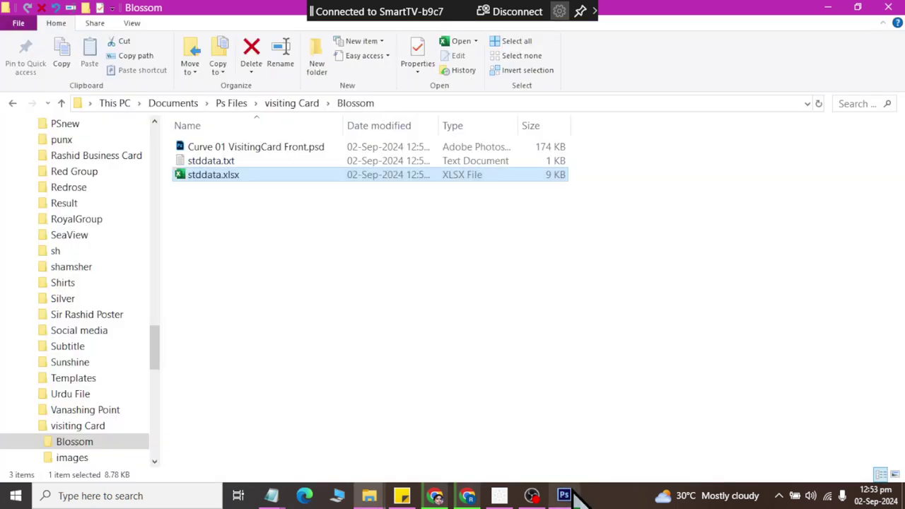
pyautogui.click(564, 496)
# - Re-import the updated stddata.txt as the card's data sets via Variables > Data Sets
pyautogui.click(89, 9)
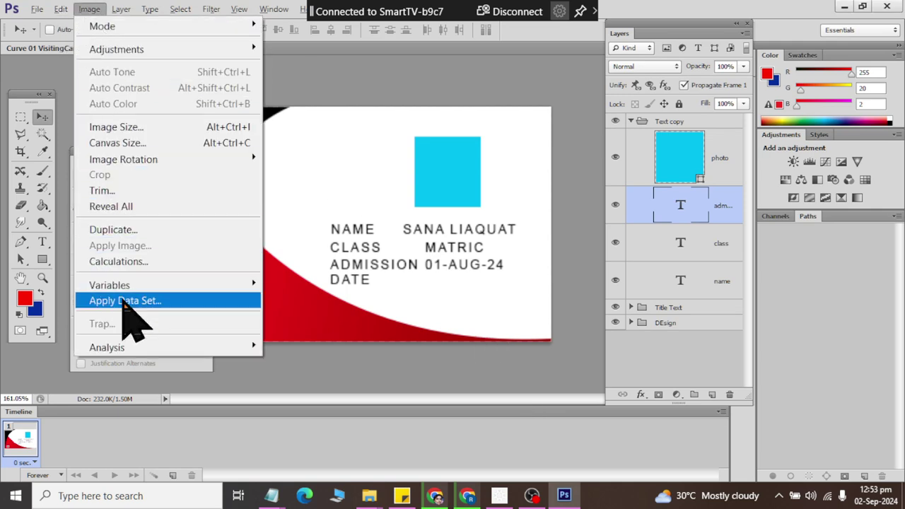
pyautogui.moveTo(109, 285)
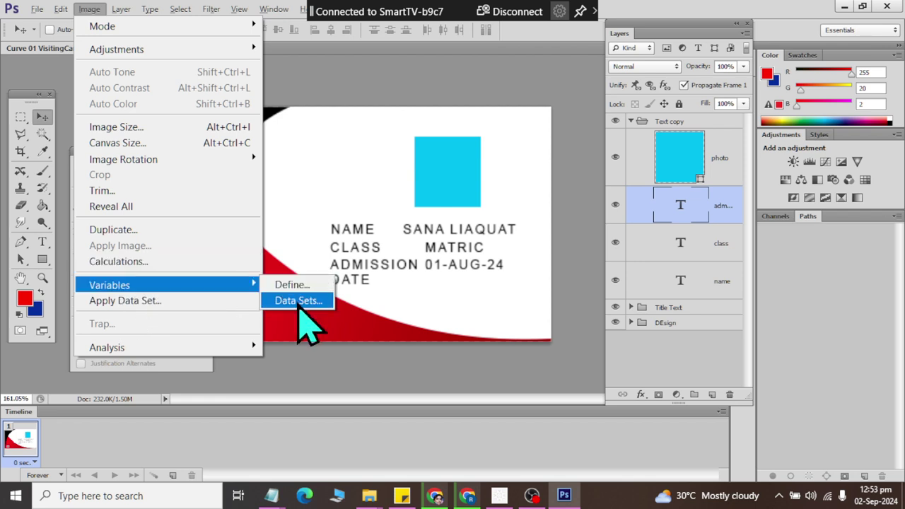
pyautogui.click(300, 302)
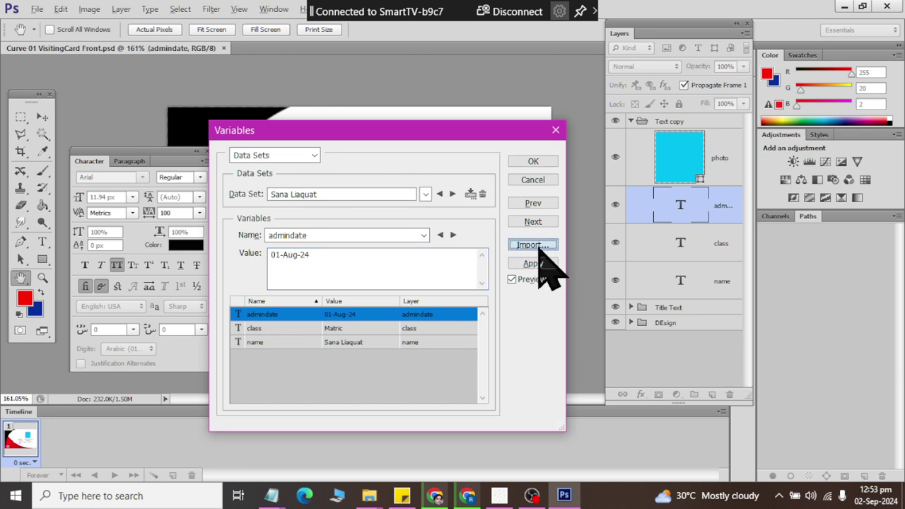
pyautogui.click(537, 246)
pyautogui.click(403, 191)
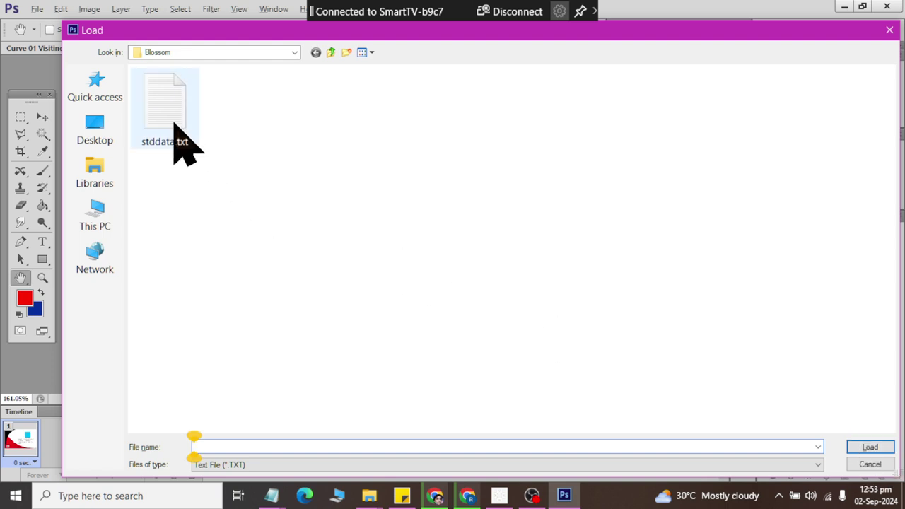
pyautogui.doubleClick(174, 123)
pyautogui.click(661, 183)
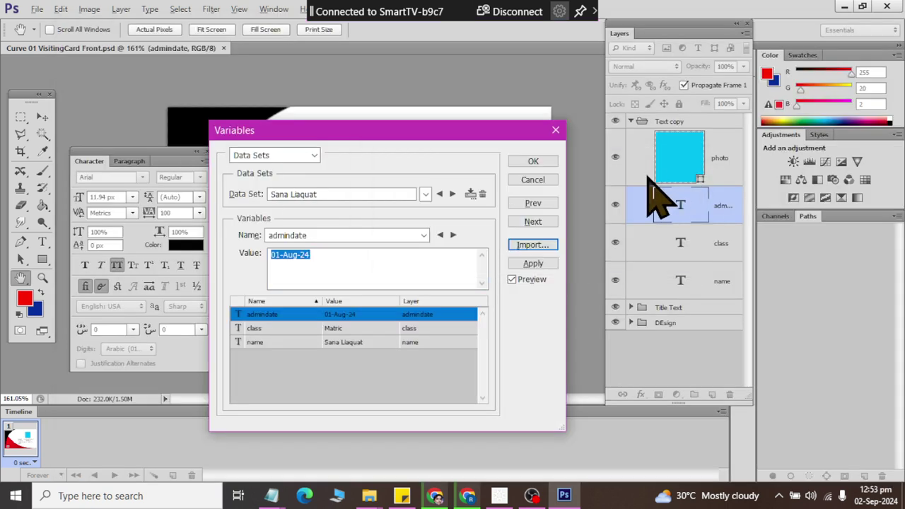
pyautogui.click(543, 164)
# - Preview the seventh through second students' records, cancel, and save the card with Ctrl+S
pyautogui.click(89, 9)
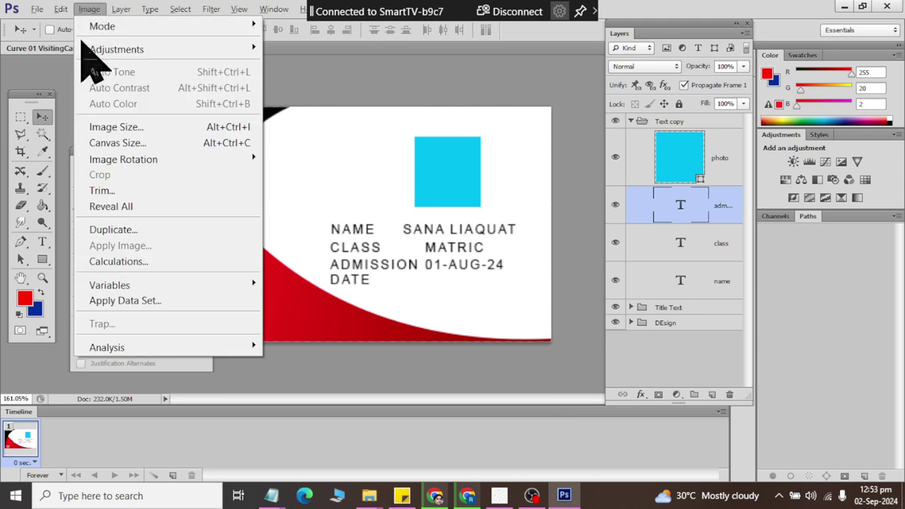
pyautogui.click(121, 301)
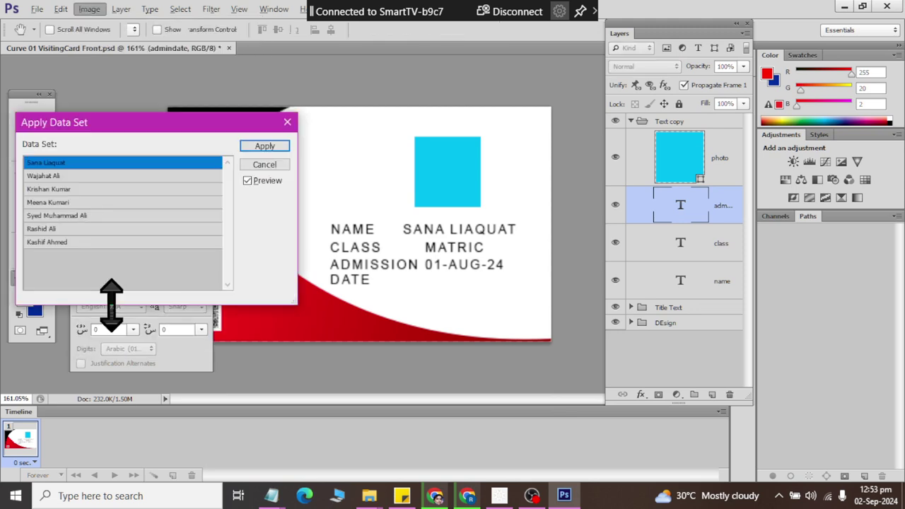
pyautogui.click(66, 241)
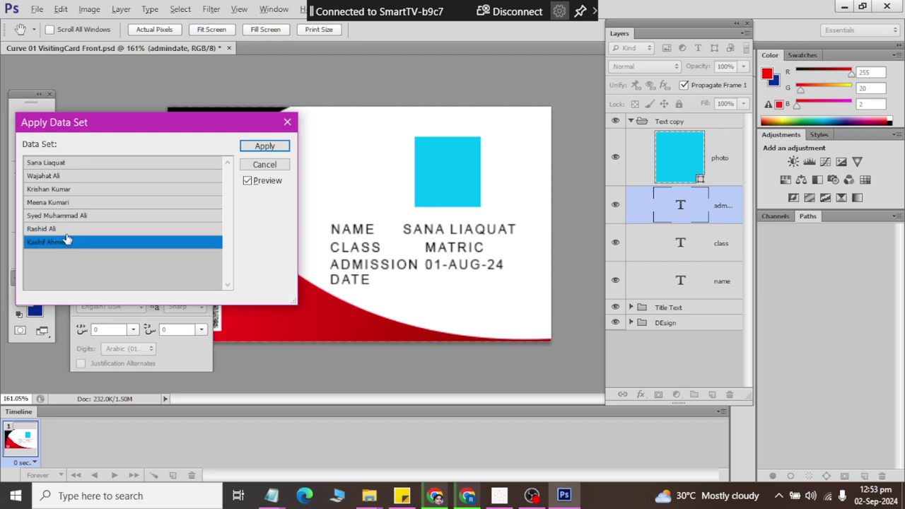
pyautogui.click(67, 229)
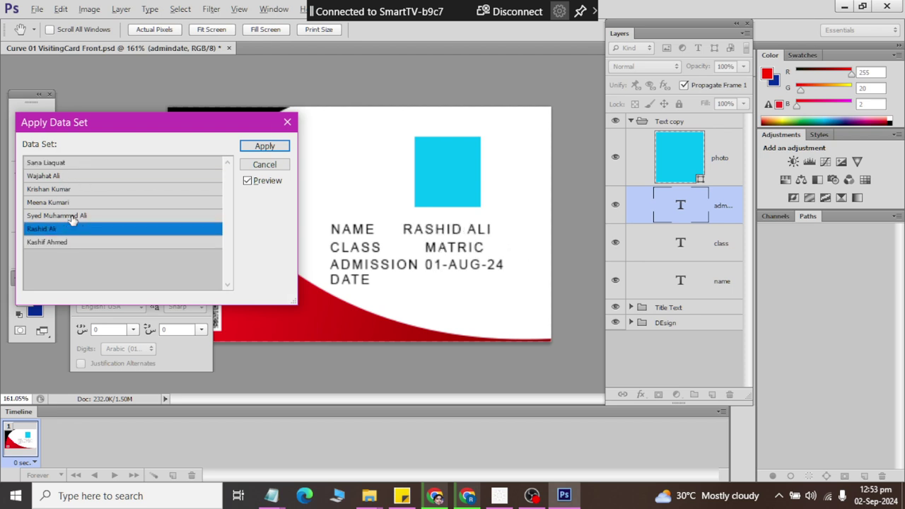
pyautogui.click(73, 217)
pyautogui.click(73, 202)
pyautogui.click(72, 189)
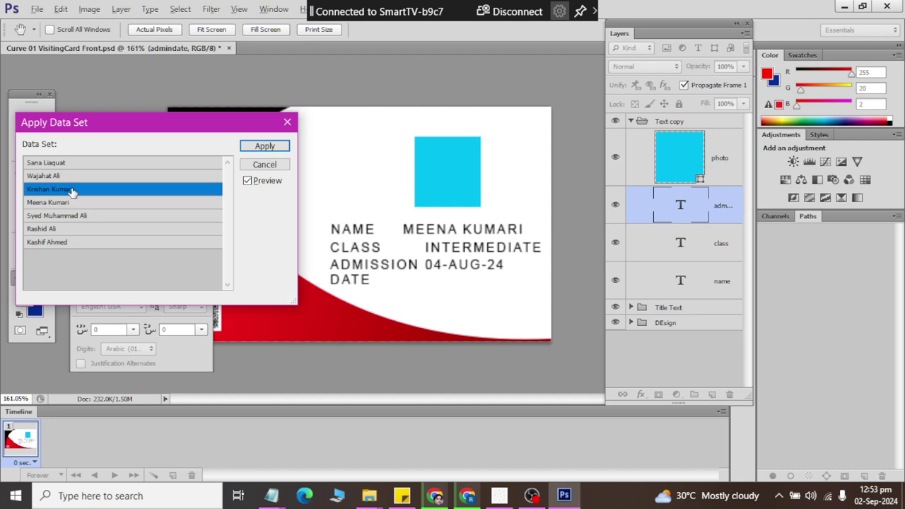
pyautogui.click(72, 175)
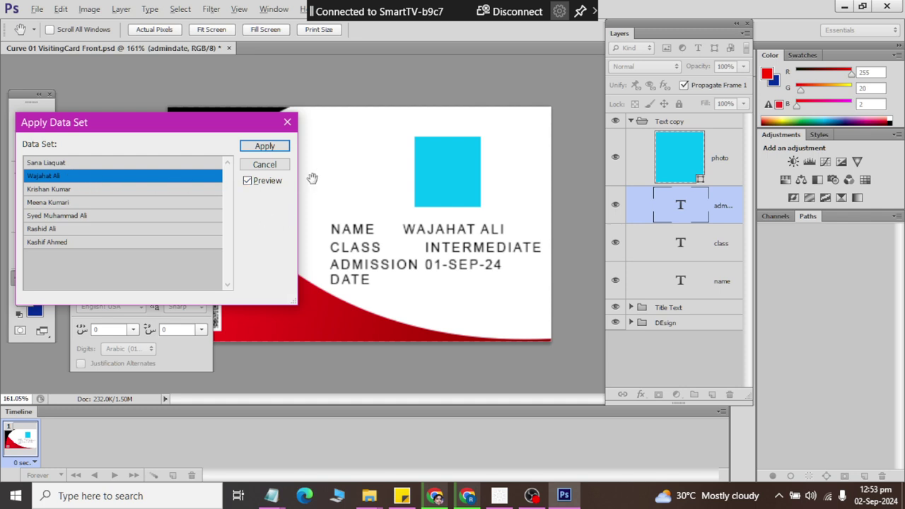
pyautogui.click(287, 121)
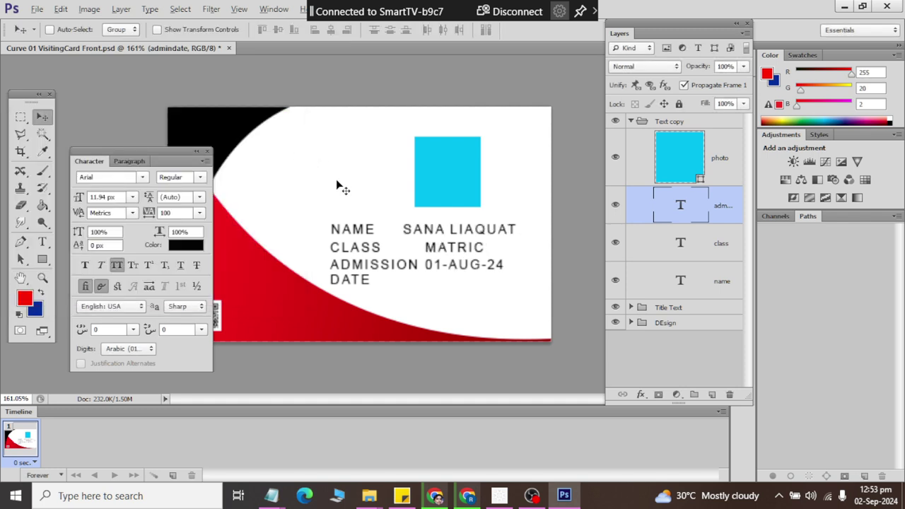
pyautogui.hotkey('ctrl', 's')
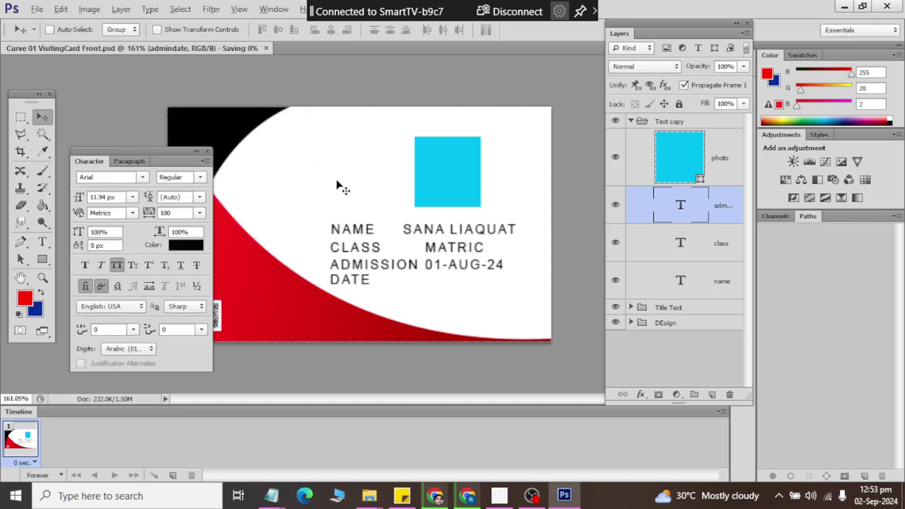